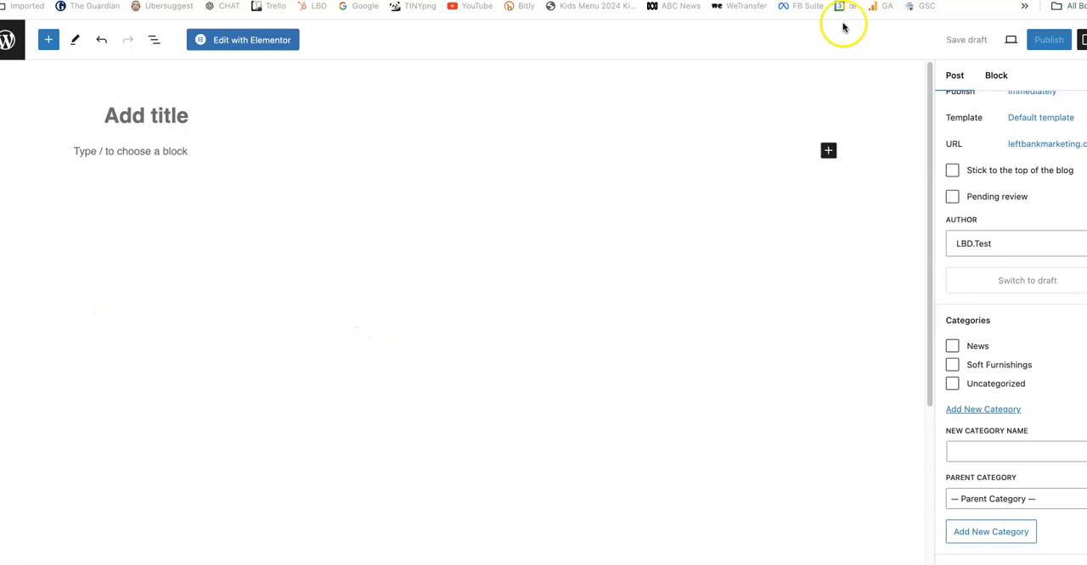
Step: Copy the first four paragraphs of the ABC News power pricing article and paste them into a new blank Word document
left_click(514, 1)
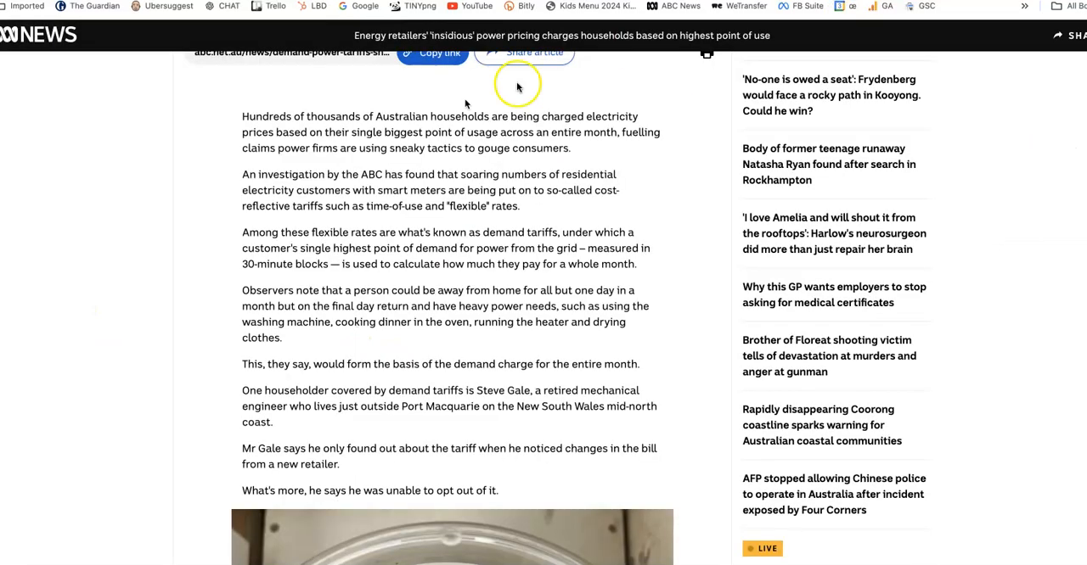
left_click_drag(242, 115, 374, 345)
key("super+c")
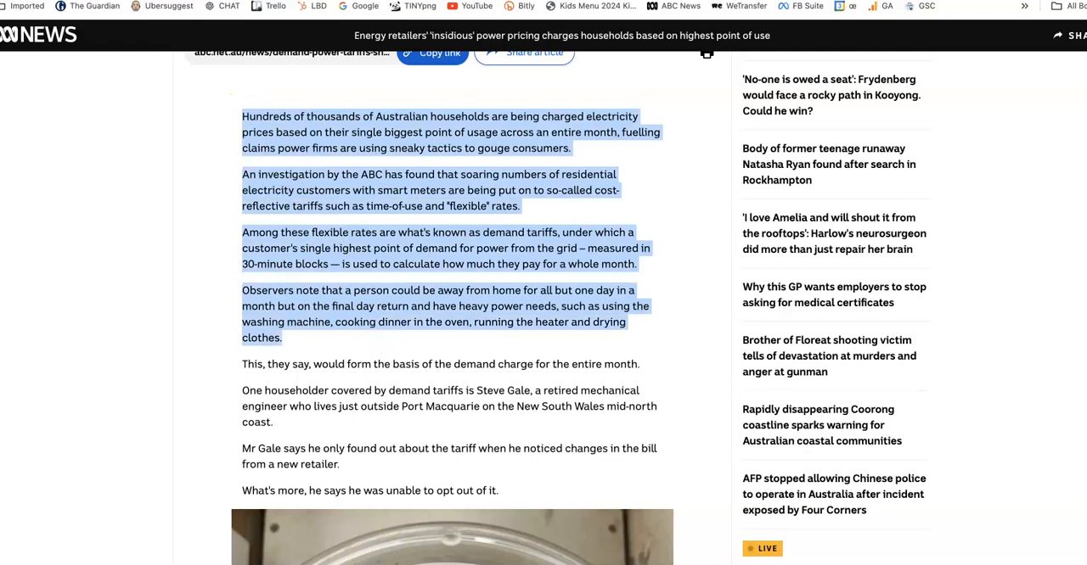
key("super+Tab")
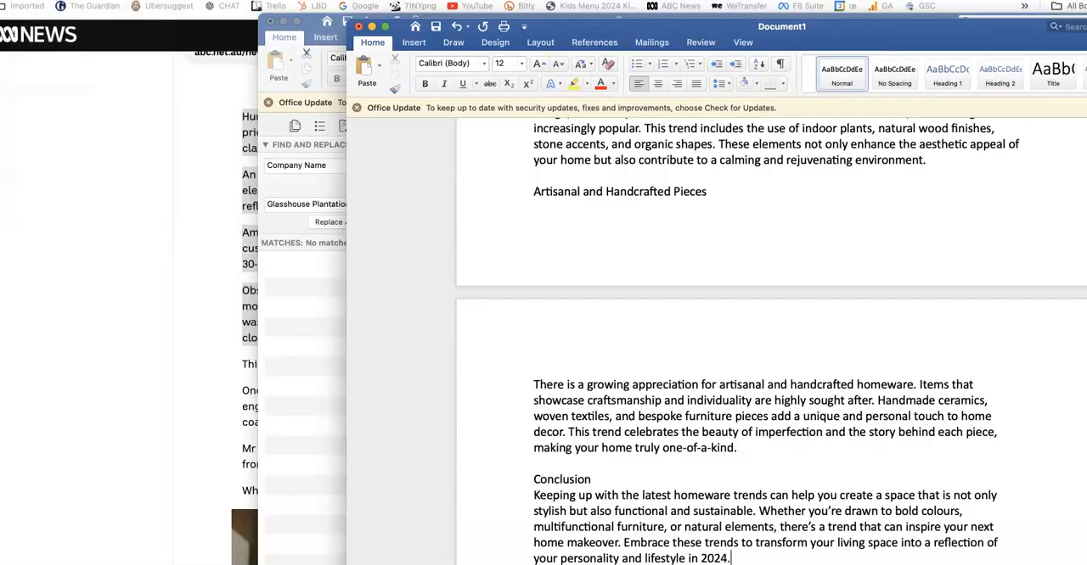
key("super+n")
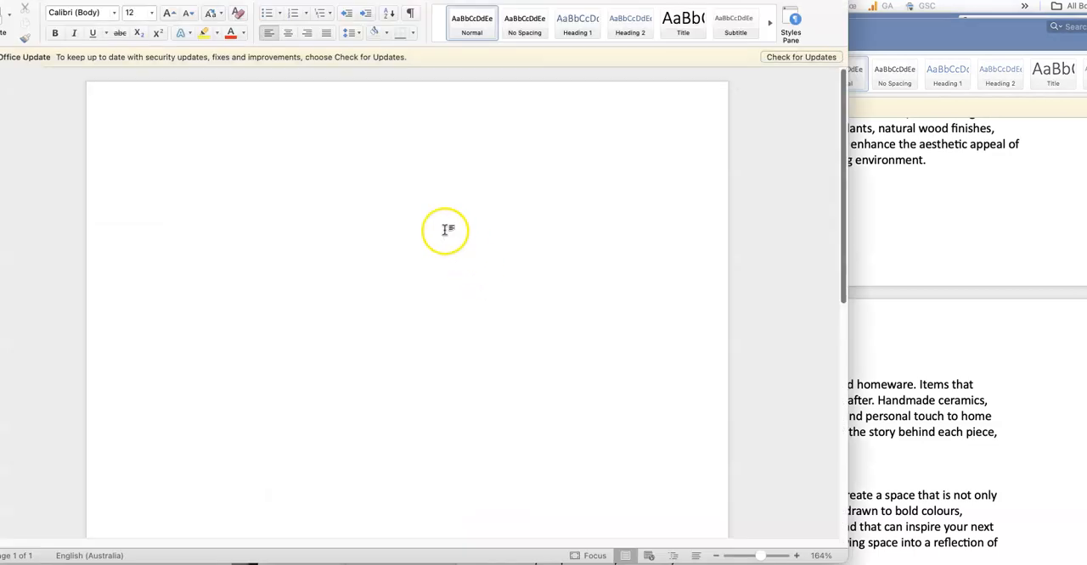
right_click(353, 193)
left_click(367, 230)
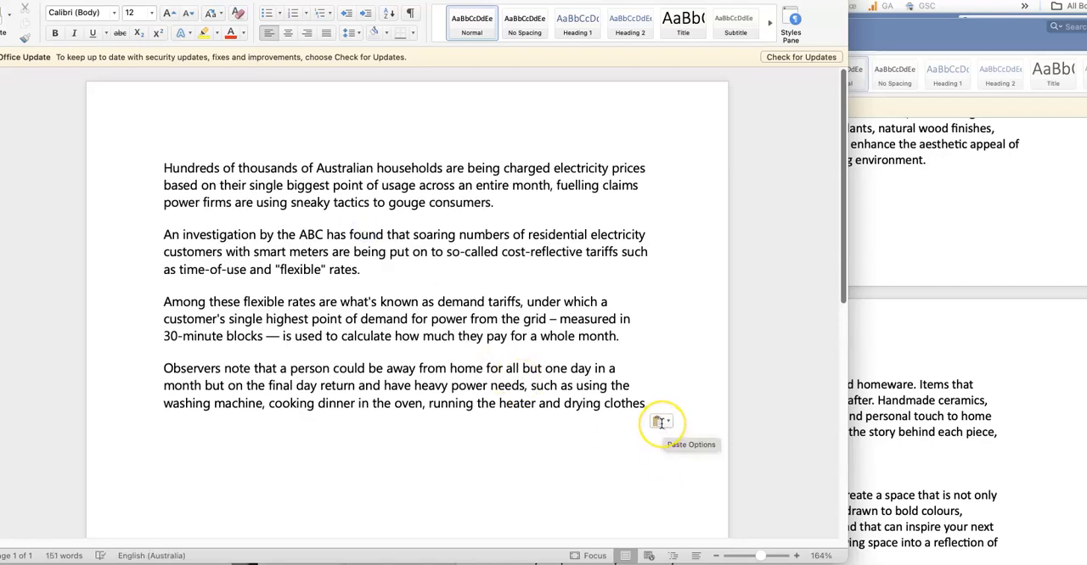
Step: Strip the pasted text's source formatting with Keep Text Only and copy all four paragraphs
left_click(661, 421)
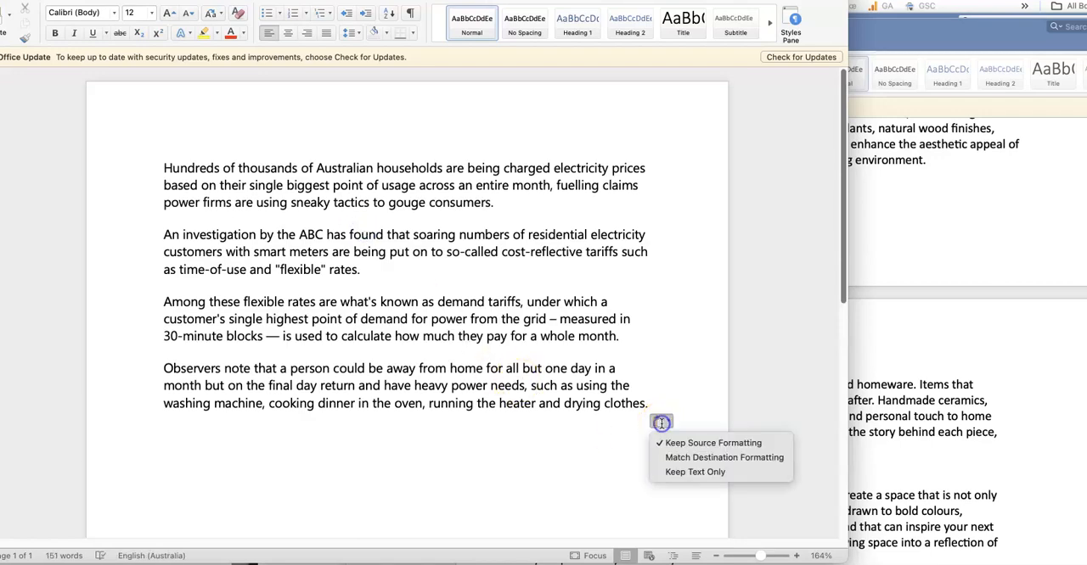
left_click(672, 474)
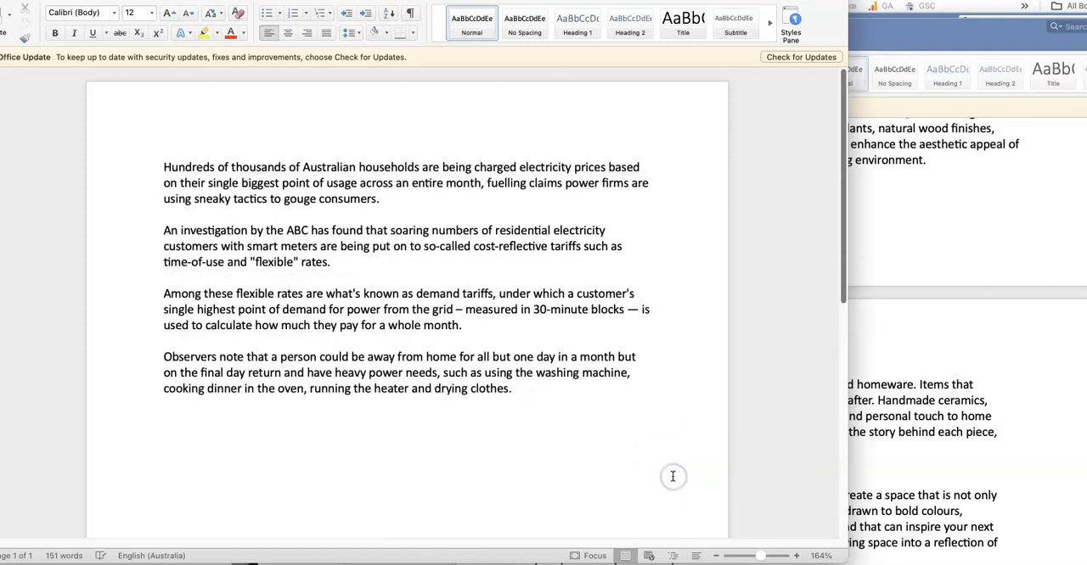
left_click(164, 167)
left_click_drag(165, 167, 502, 400)
key("ctrl+c")
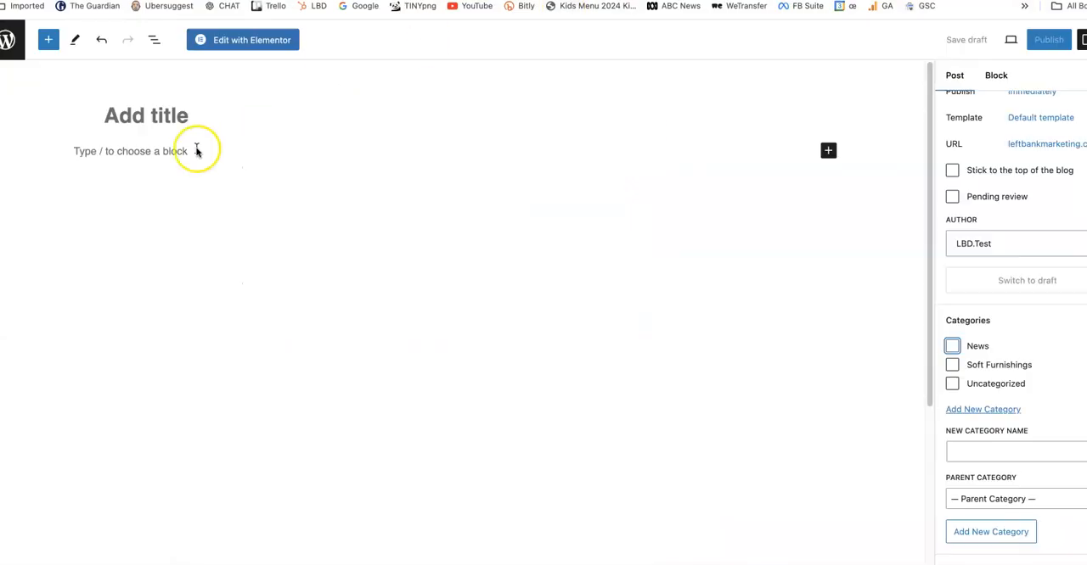
Step: Switch to the WordPress post, title it "Furniture Trends 2024" and paste the copied paragraphs into the body
left_click(119, 112)
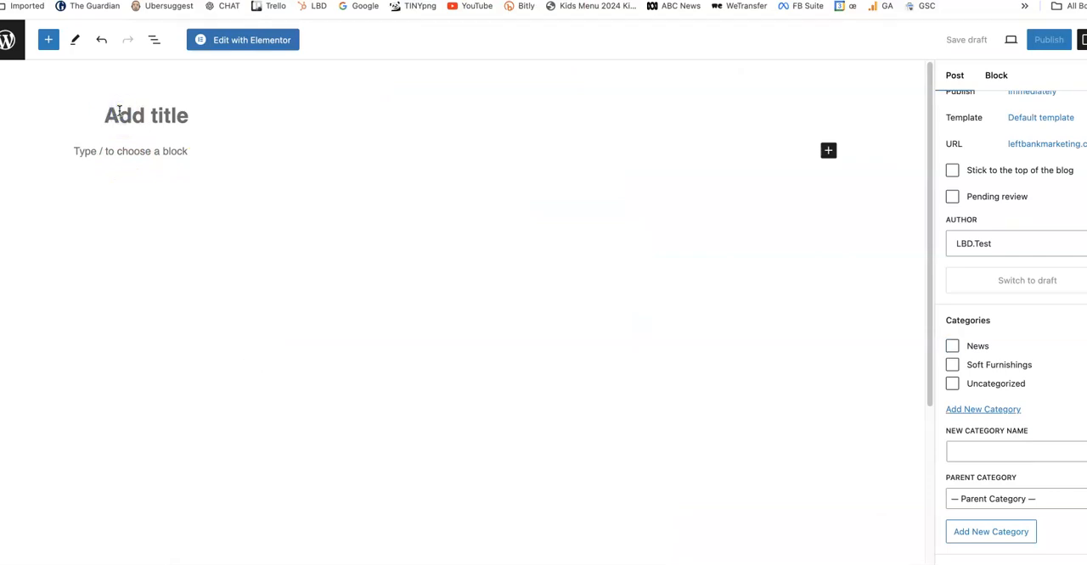
type("Furniture Tre")
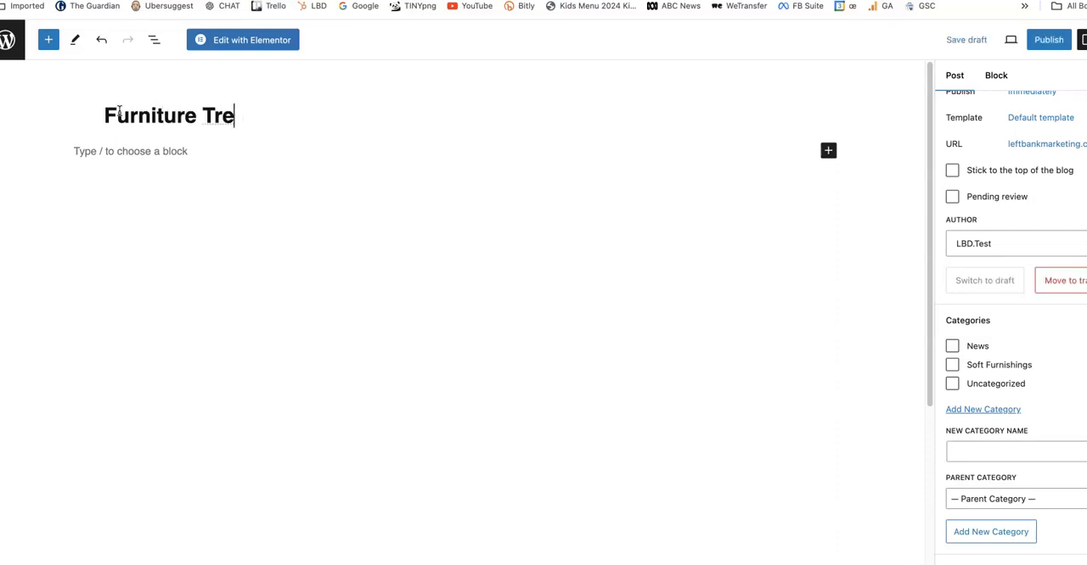
type("nds 2024")
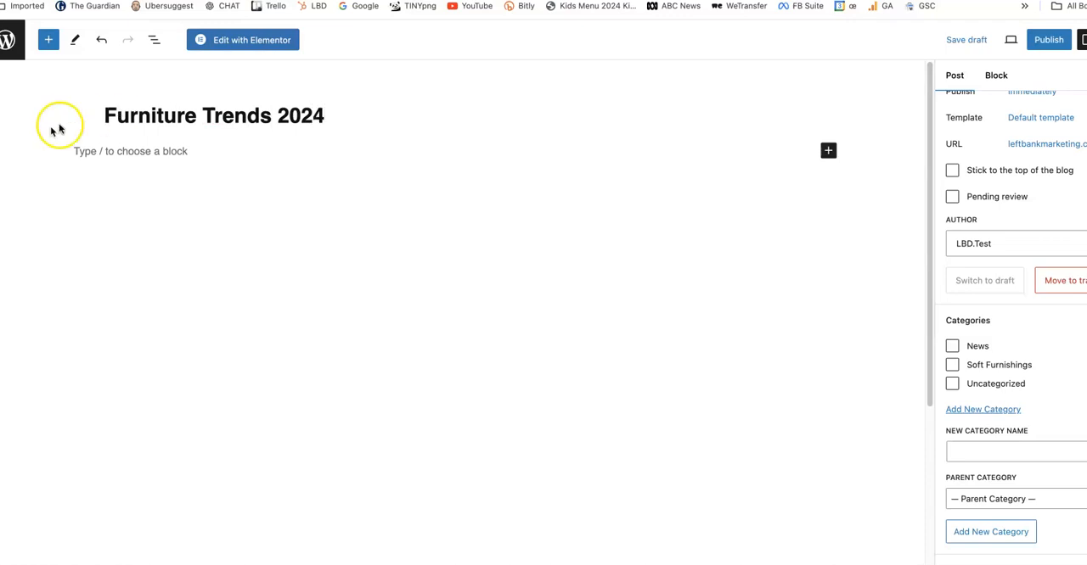
left_click(93, 150)
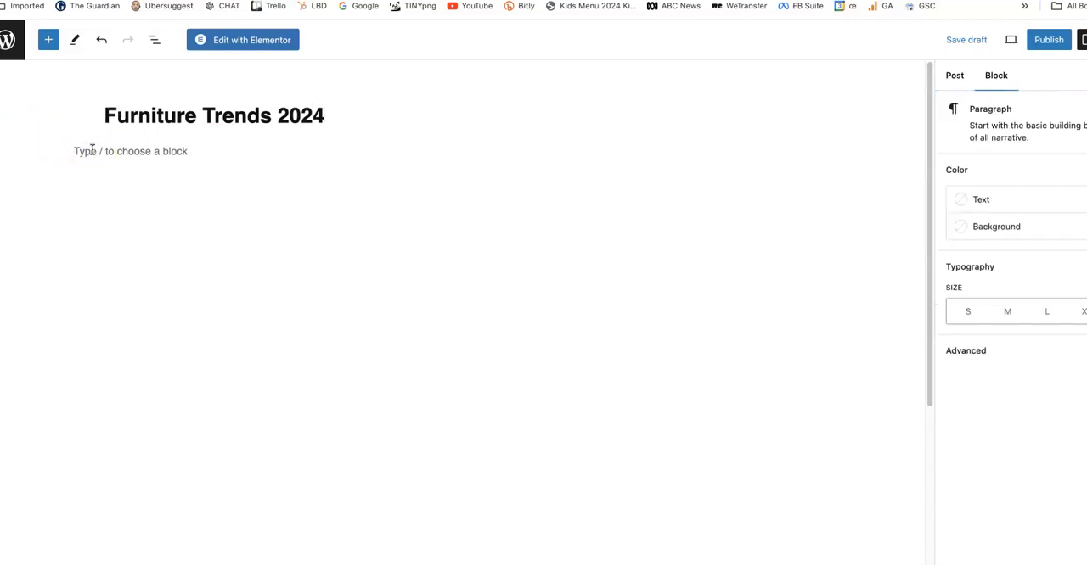
key("ctrl+v")
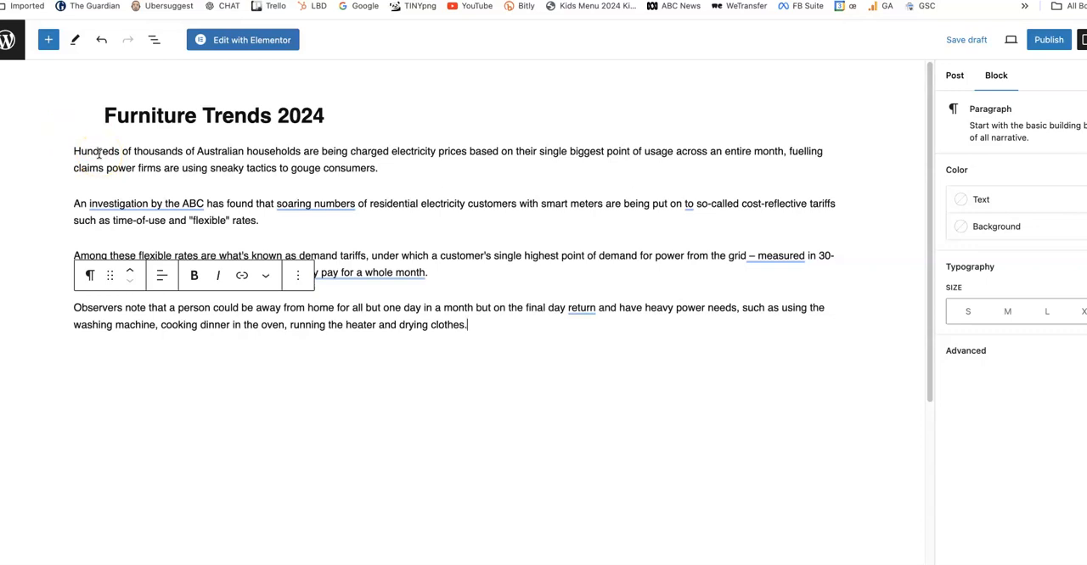
Step: Add the line "This is a heading" as its own block above the paragraph starting "An investigation by the ABC"
left_click(75, 204)
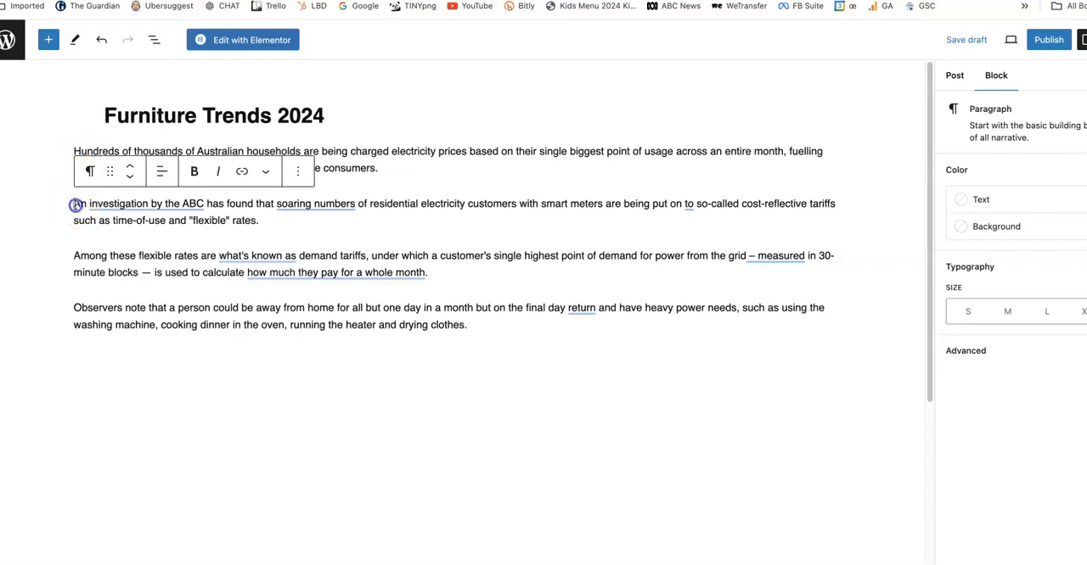
key("Return")
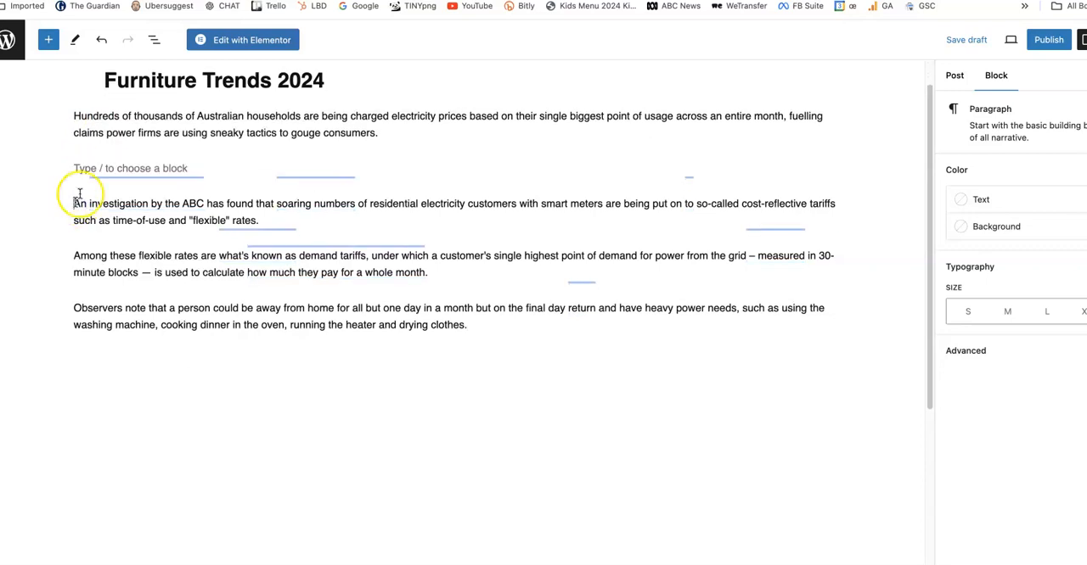
left_click(328, 171)
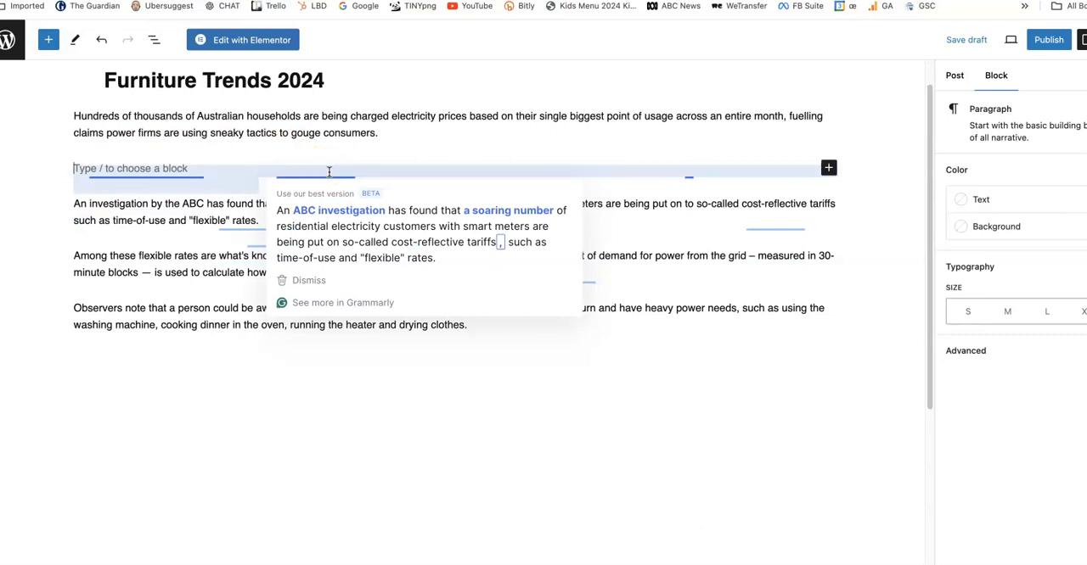
type("This is a ")
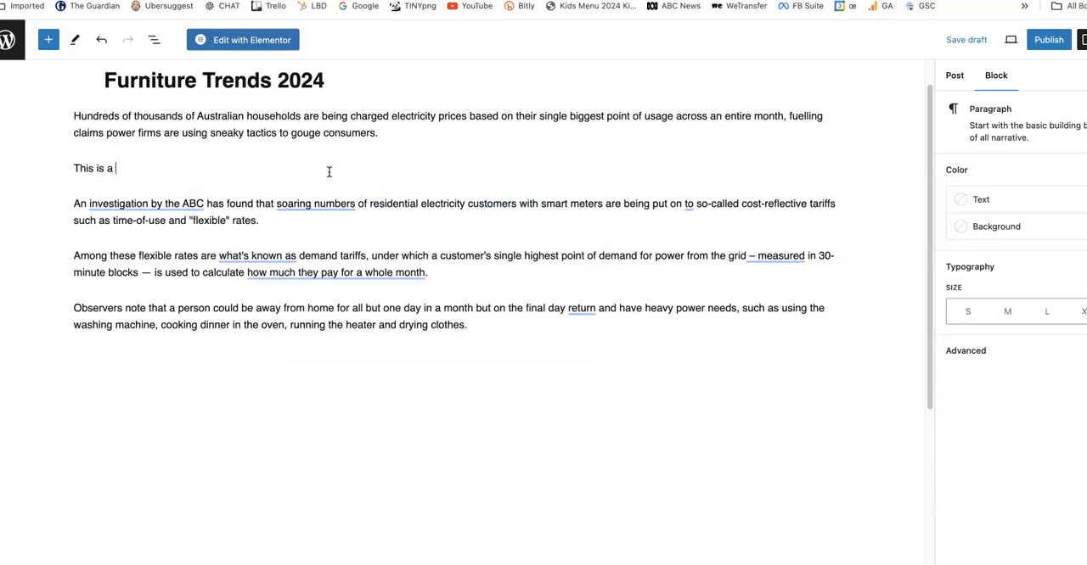
type("heading")
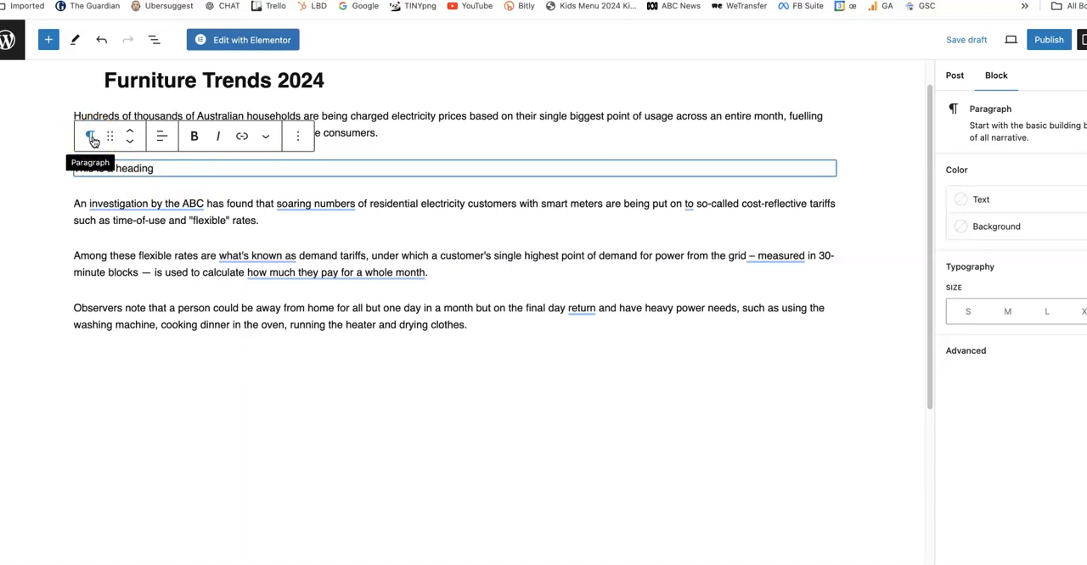
Step: Convert the "This is a heading" line to a heading block and set its level to Heading 3
triple_click(134, 167)
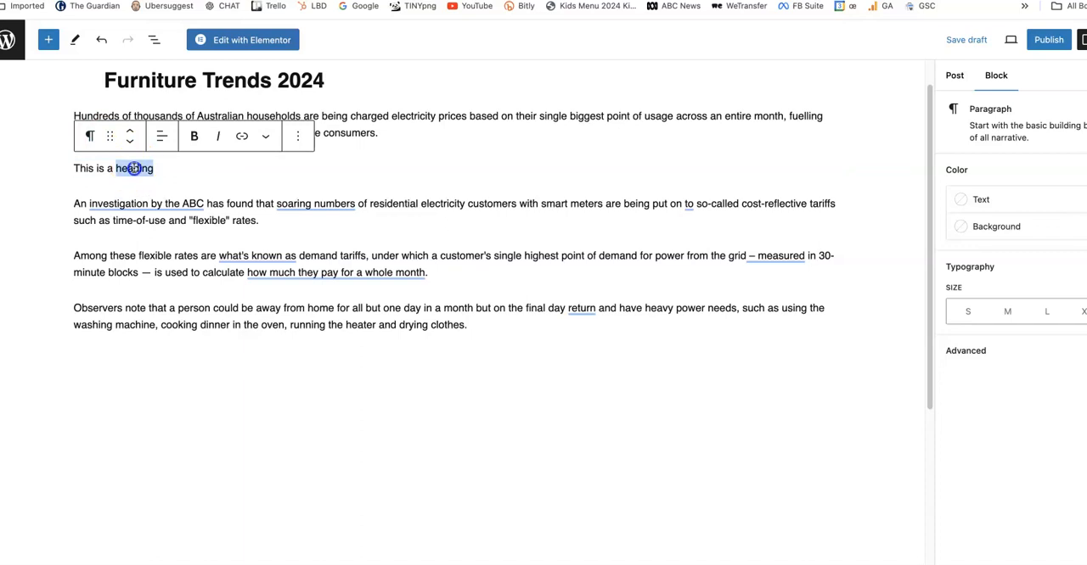
left_click(91, 138)
left_click(133, 199)
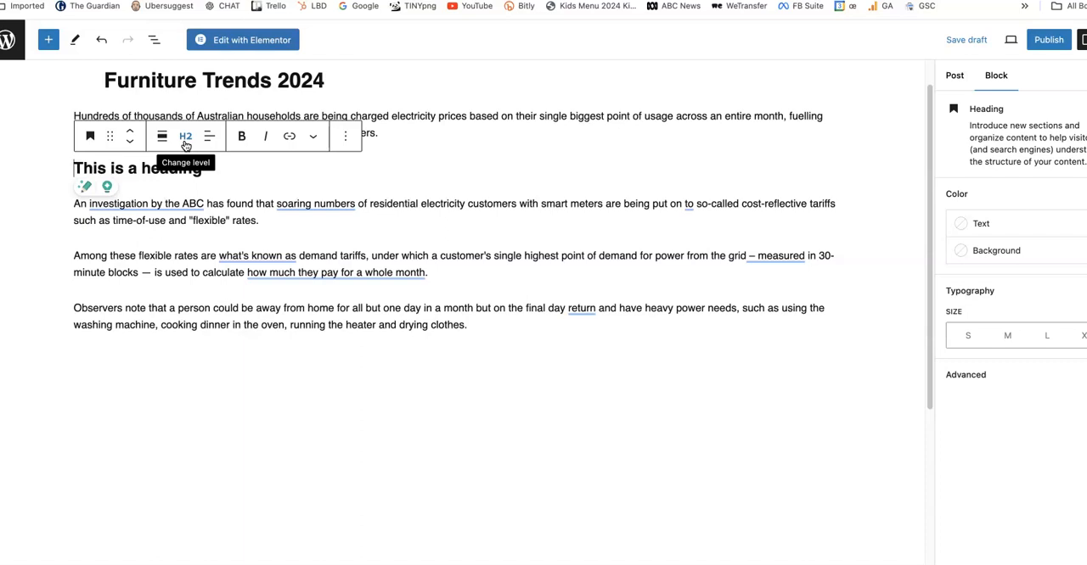
left_click(186, 140)
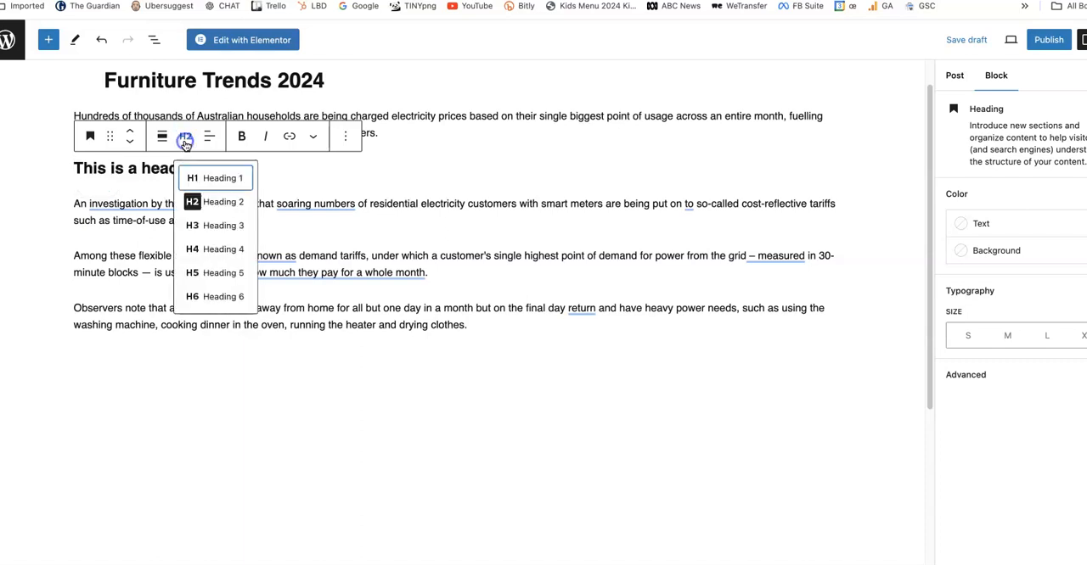
left_click(214, 227)
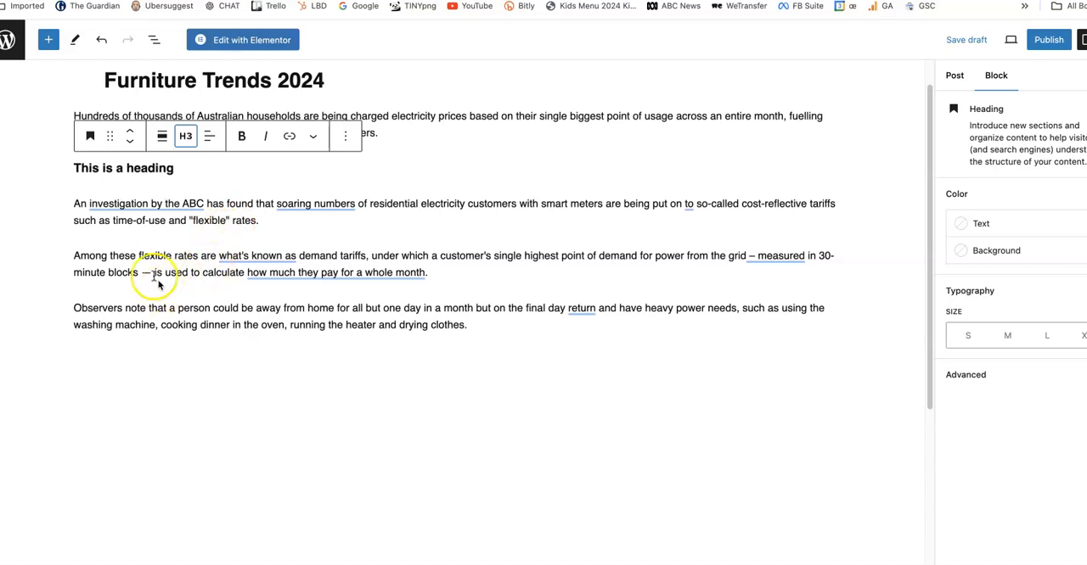
Step: Add an Image block below the last paragraph and open the media library for it
left_click(477, 327)
key("Return")
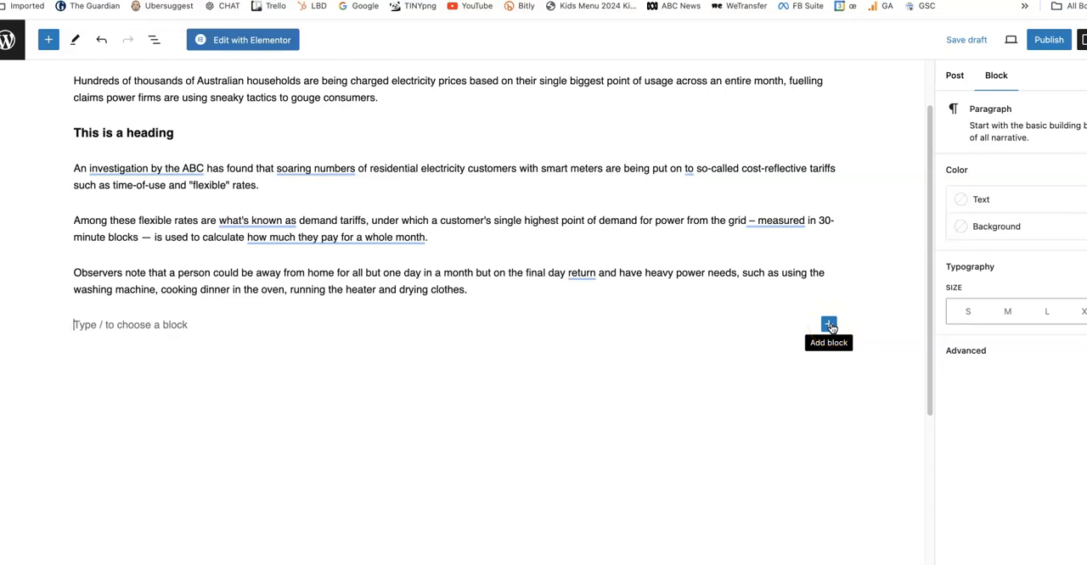
left_click(829, 326)
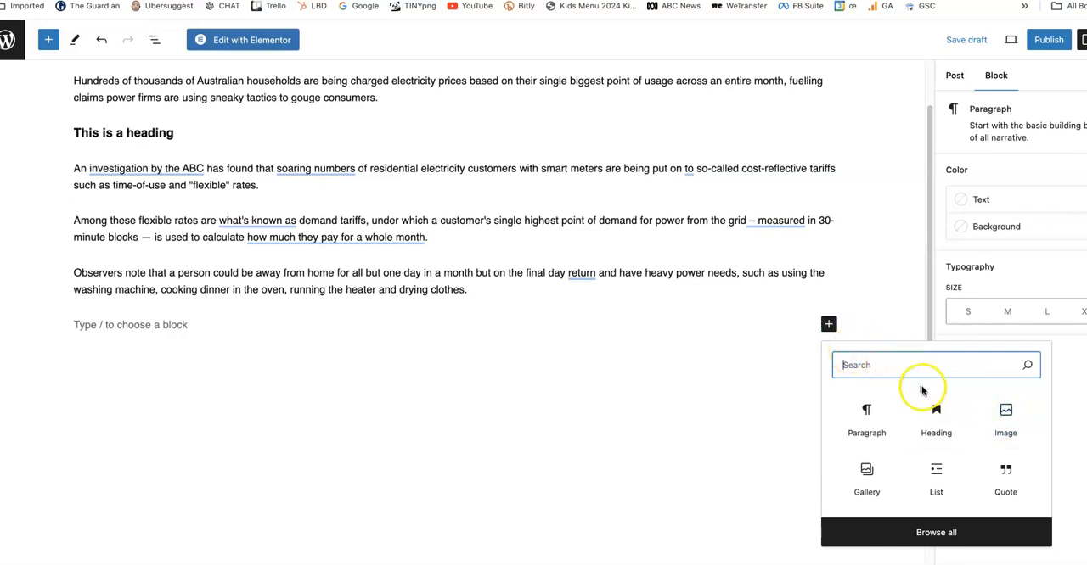
left_click(1007, 416)
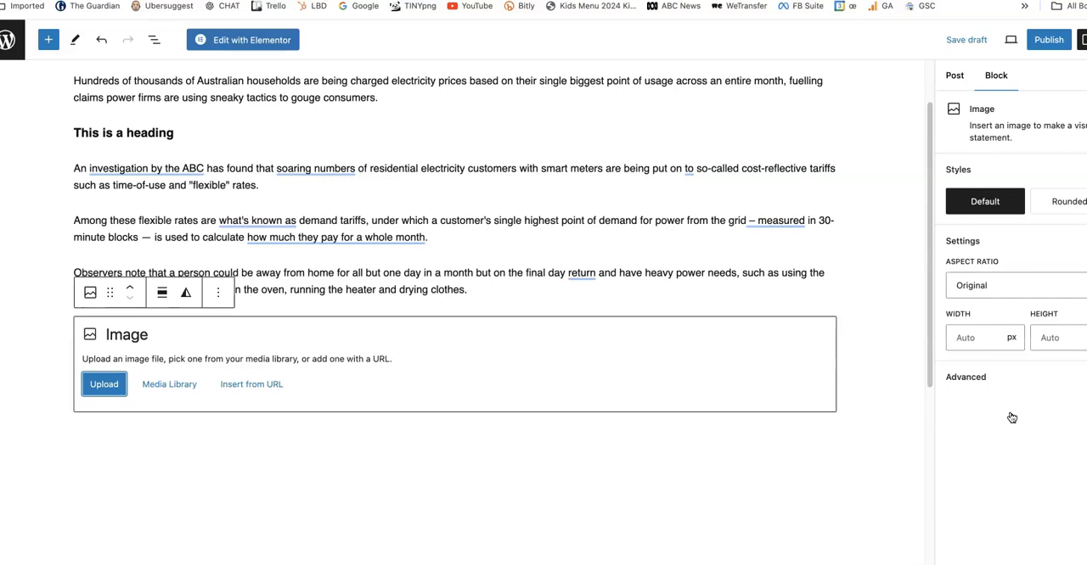
left_click(170, 393)
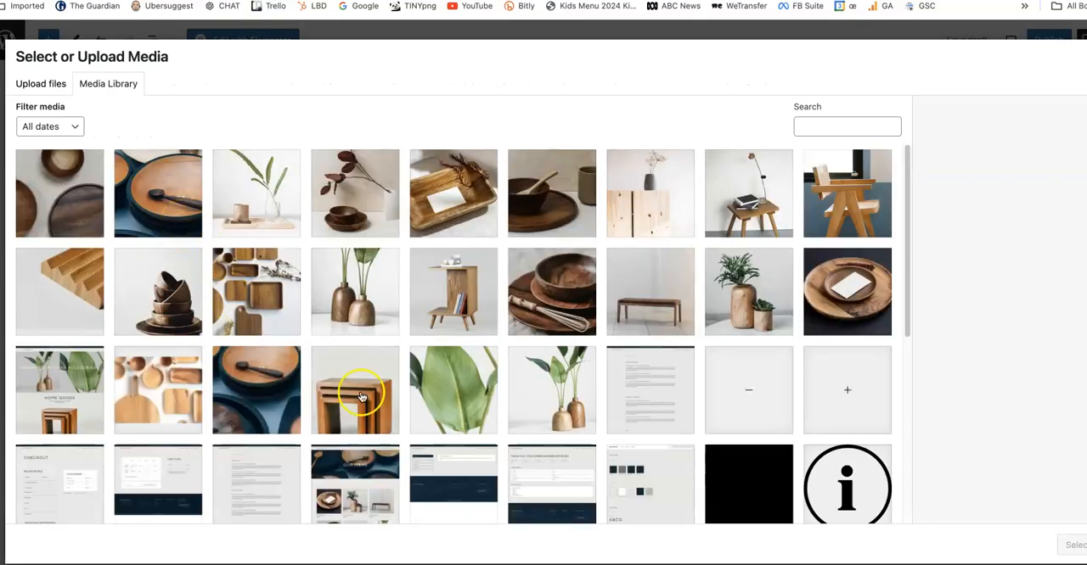
Step: Check the attachment details of the wooden nesting tables, the chair and the chopping boards images
left_click(376, 403)
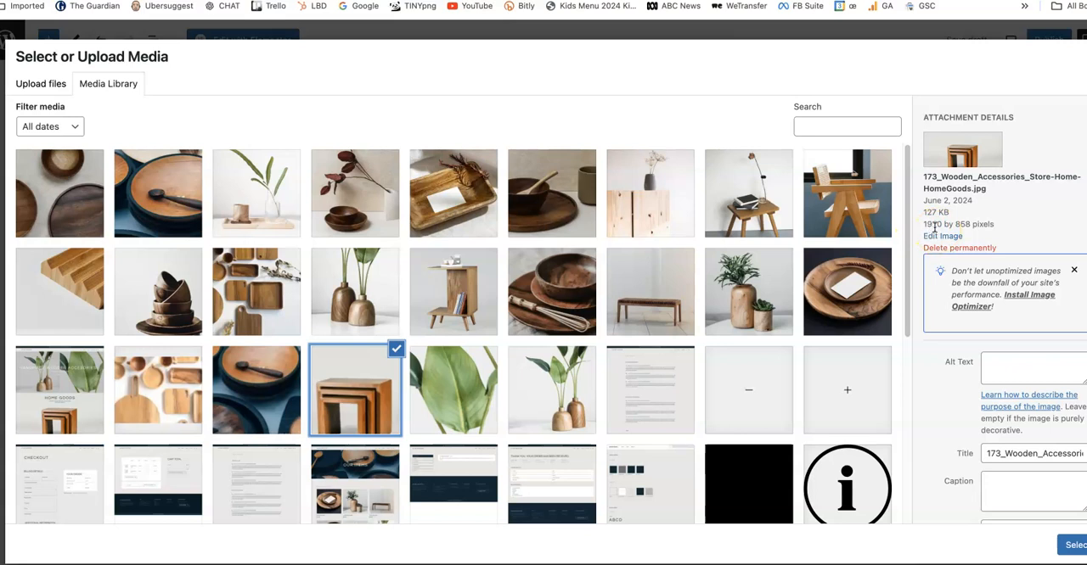
left_click(844, 223)
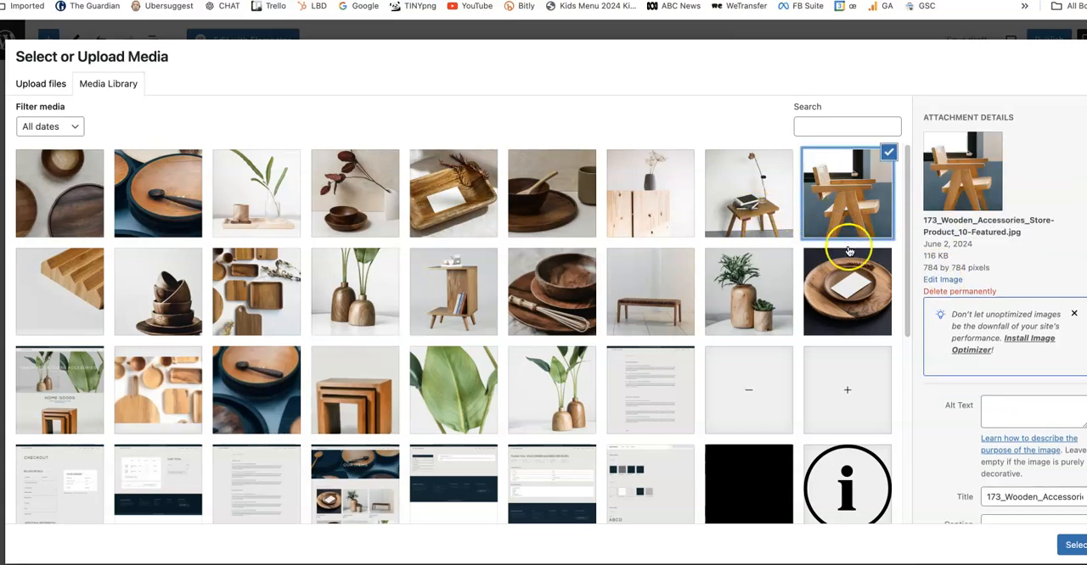
left_click(263, 272)
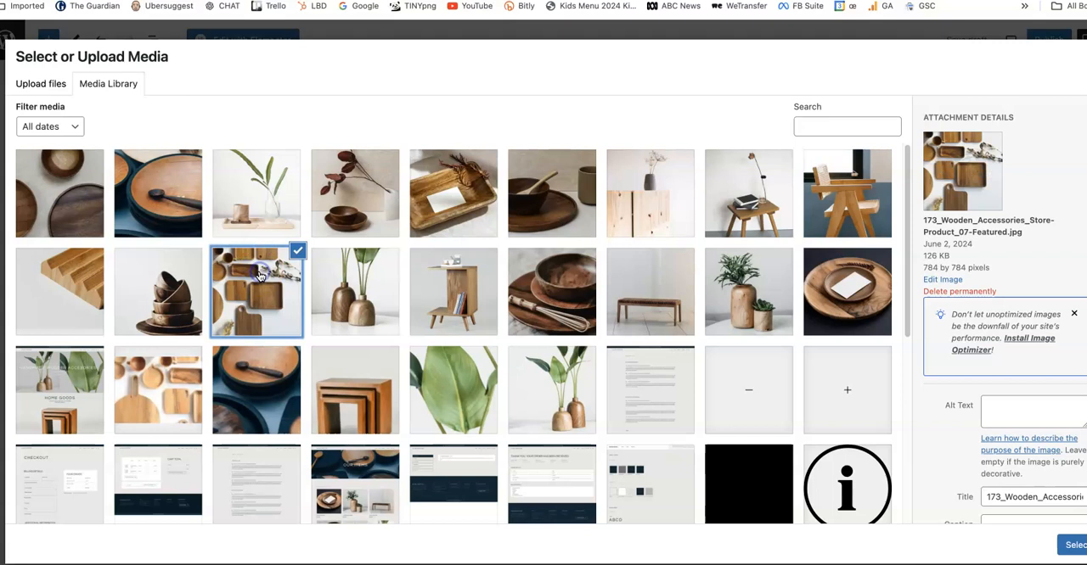
Step: Insert the image 173_Wooden_Accessories_Store-Home-TableWear.jpg and set its resolution to Full Size
left_click(285, 393)
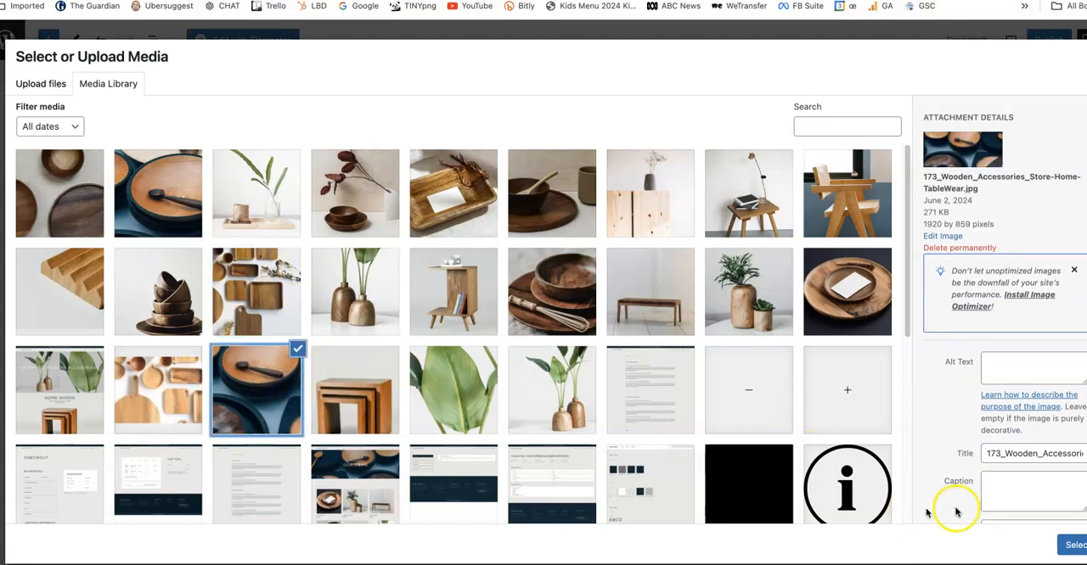
left_click(1072, 547)
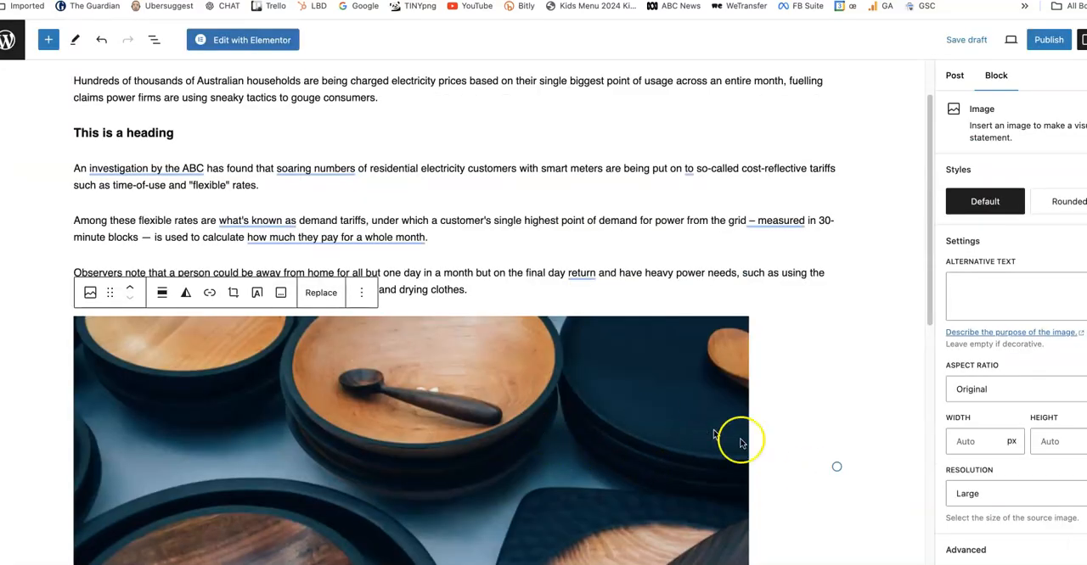
left_click(974, 497)
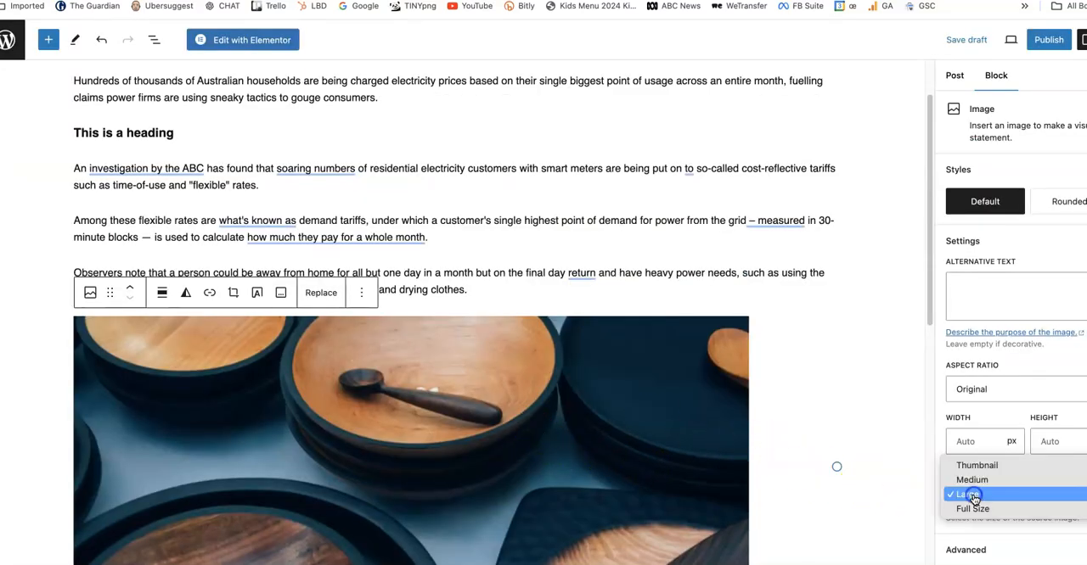
left_click(975, 507)
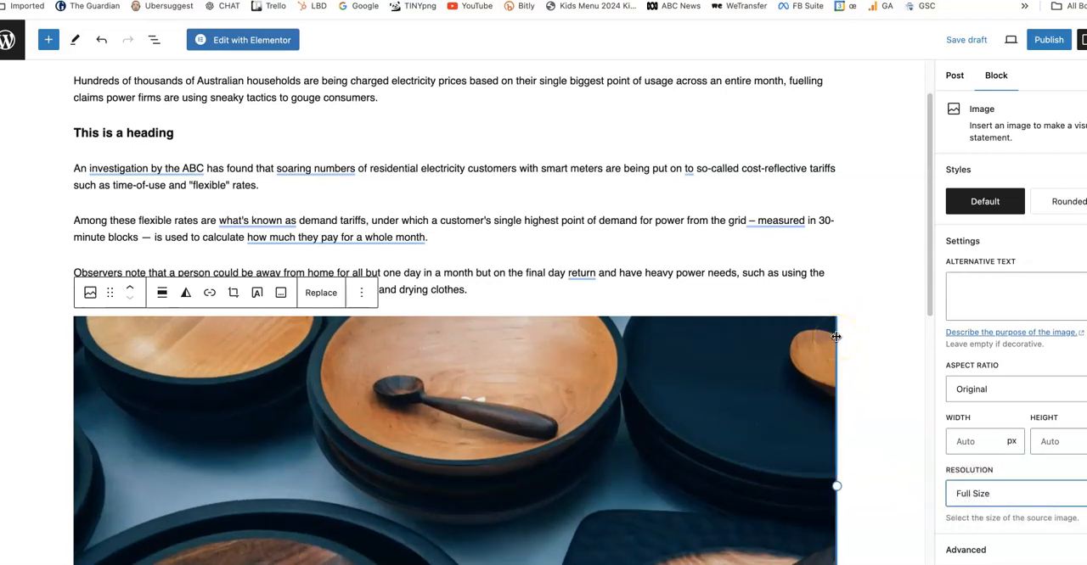
scroll(875, 346, "up", 2)
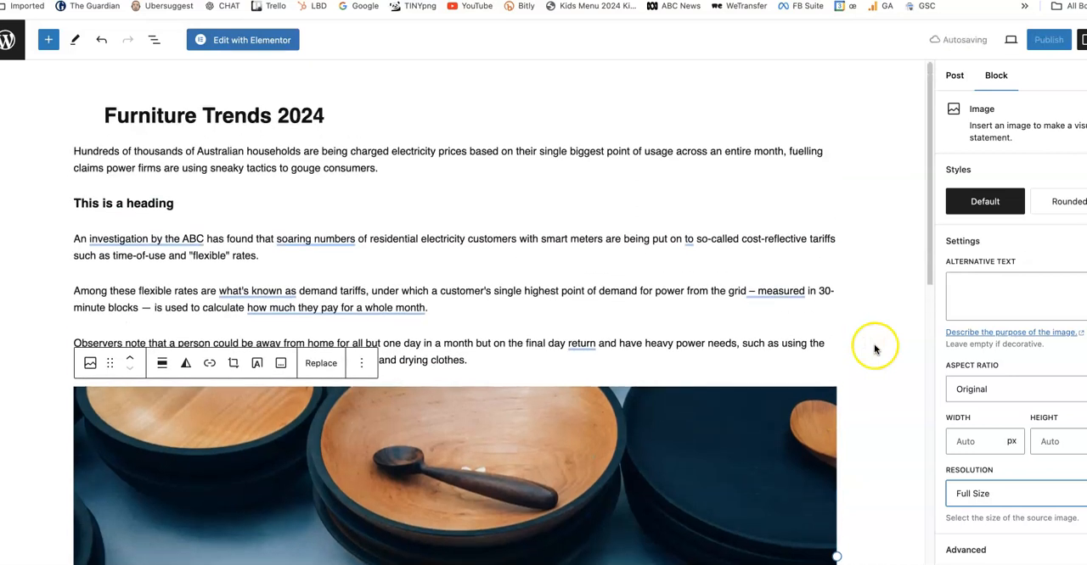
scroll(768, 297, "down", 10)
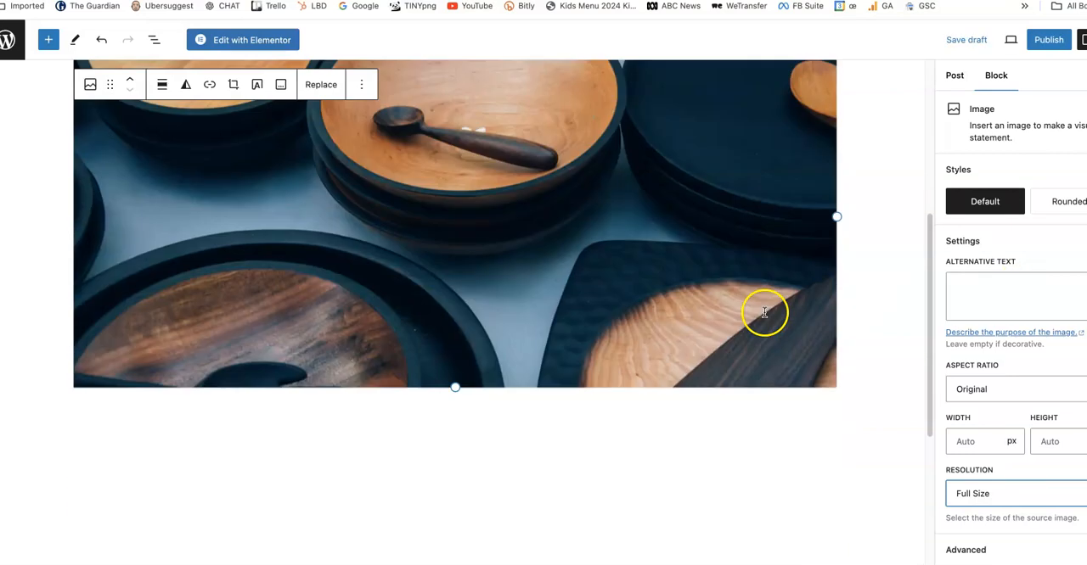
Step: Add a Buttons block below the tableware image and label its button "Buy Now"
left_click(566, 281)
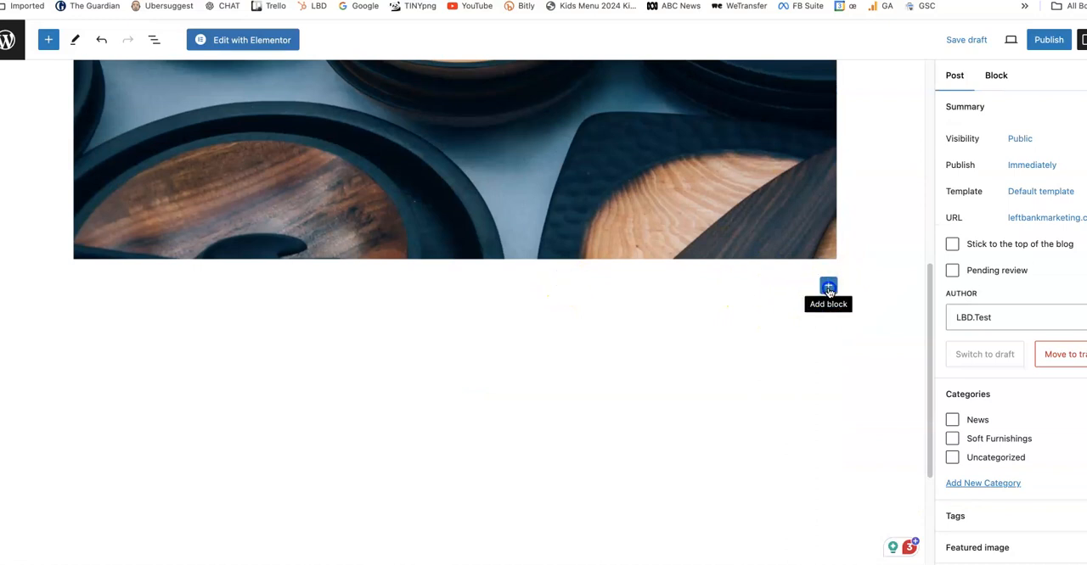
left_click(828, 287)
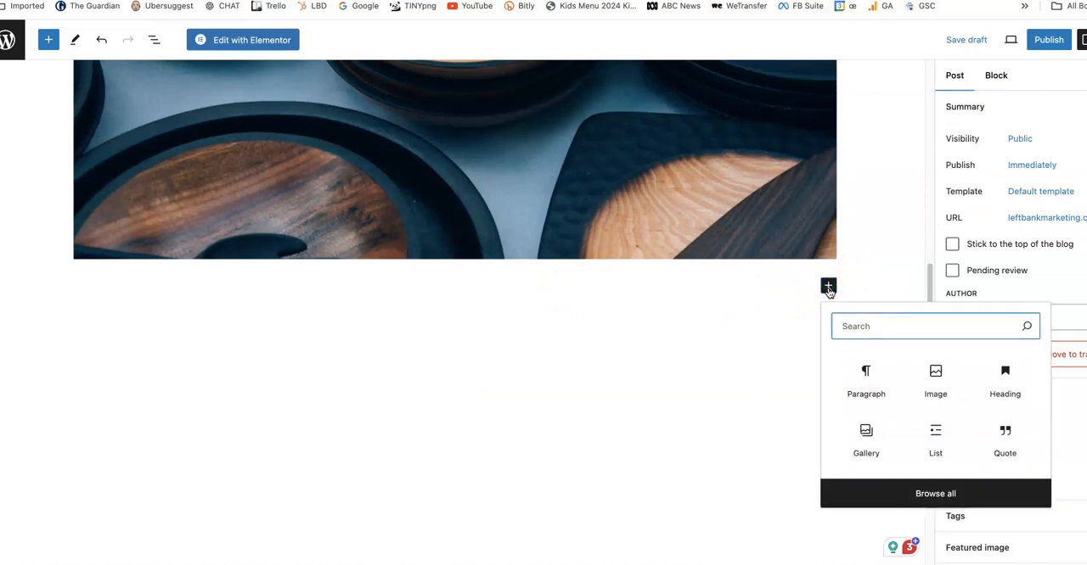
type("but")
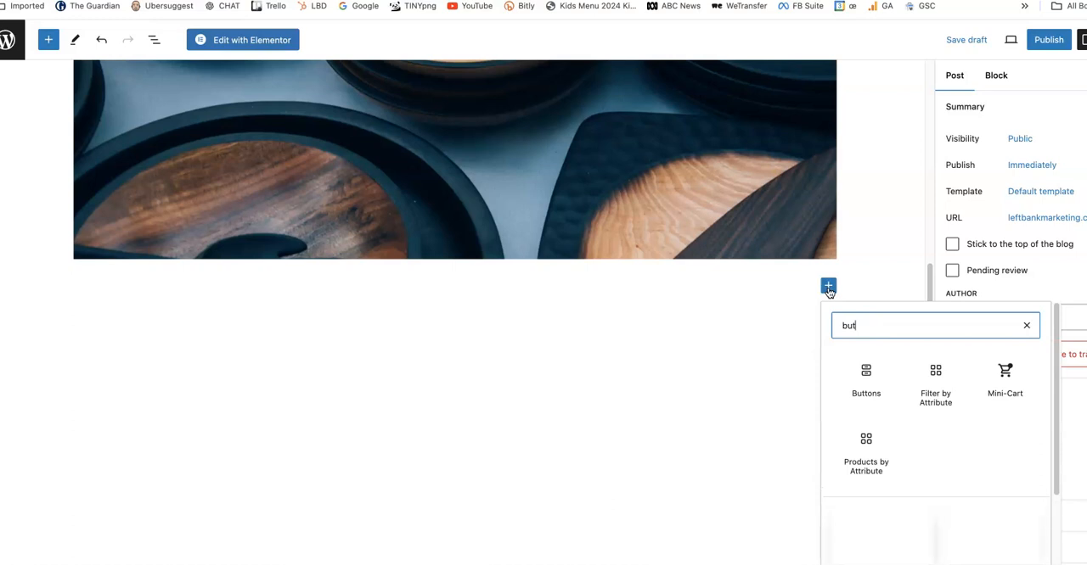
left_click(858, 380)
left_click(92, 290)
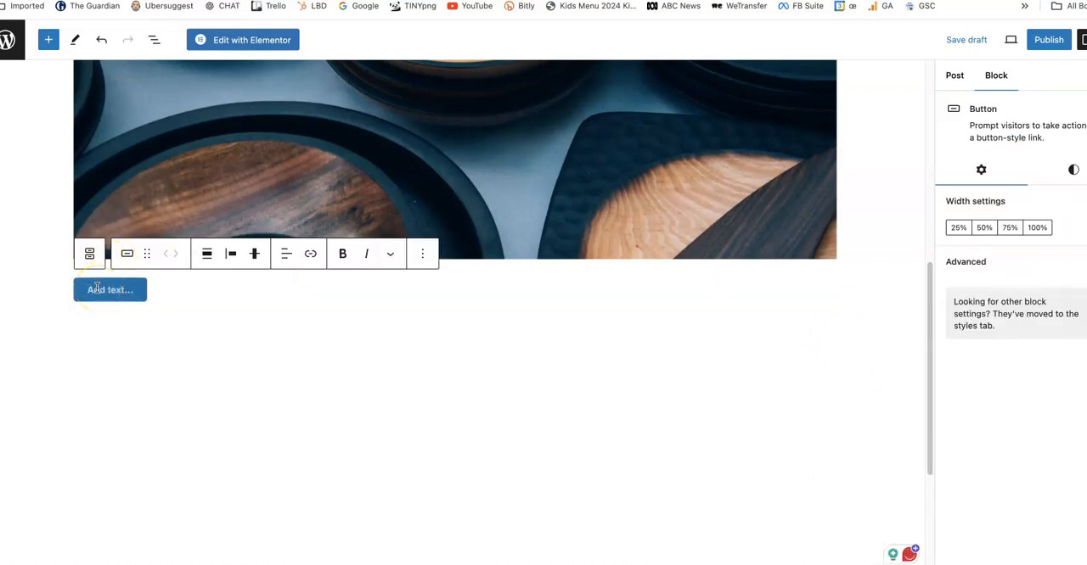
type("Buy Now")
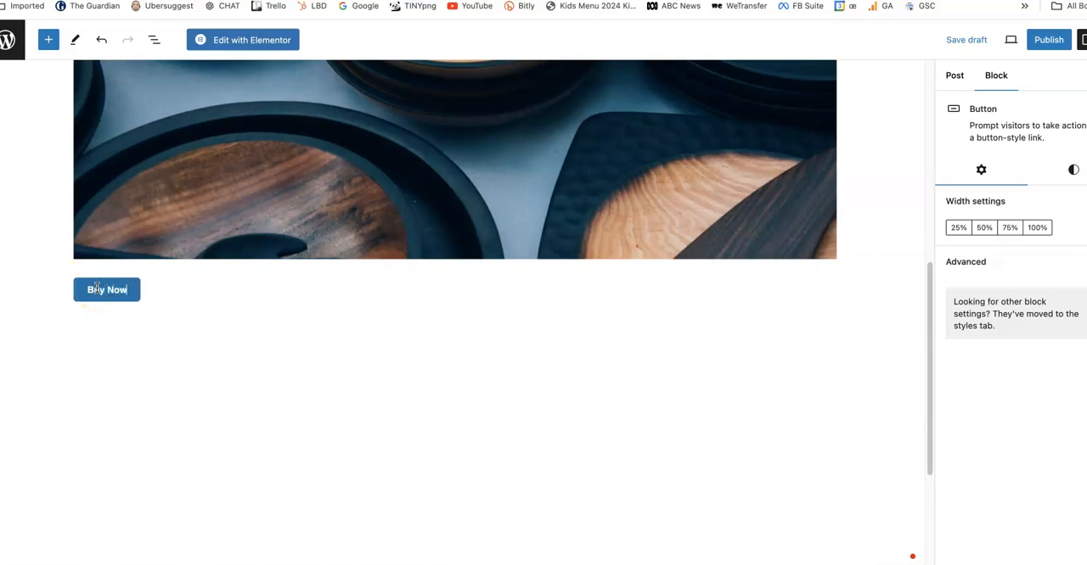
left_click(308, 254)
left_click(359, 326)
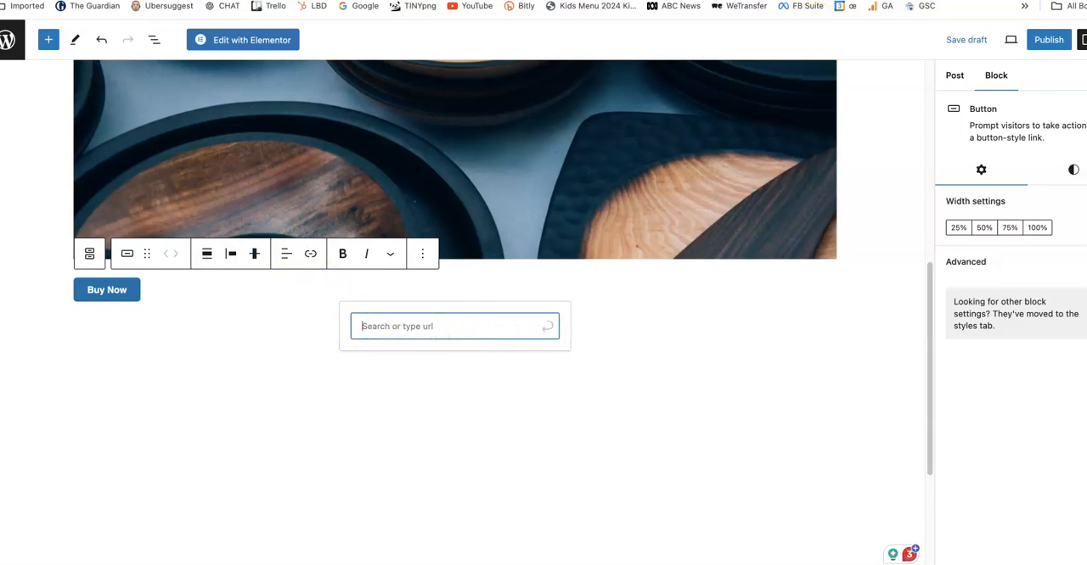
key("ctrl+Tab")
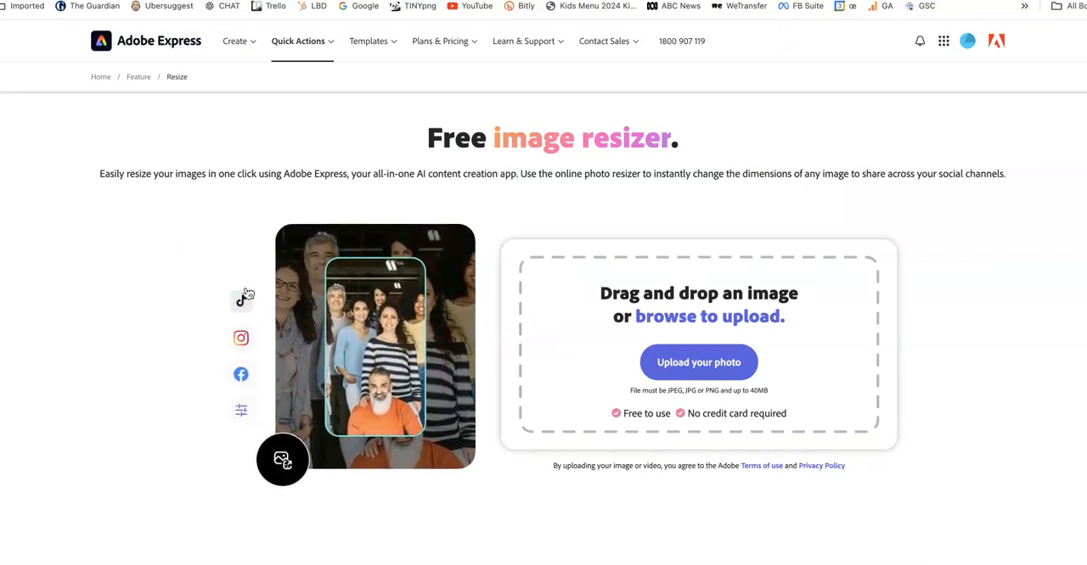
key("ctrl+shift+Tab")
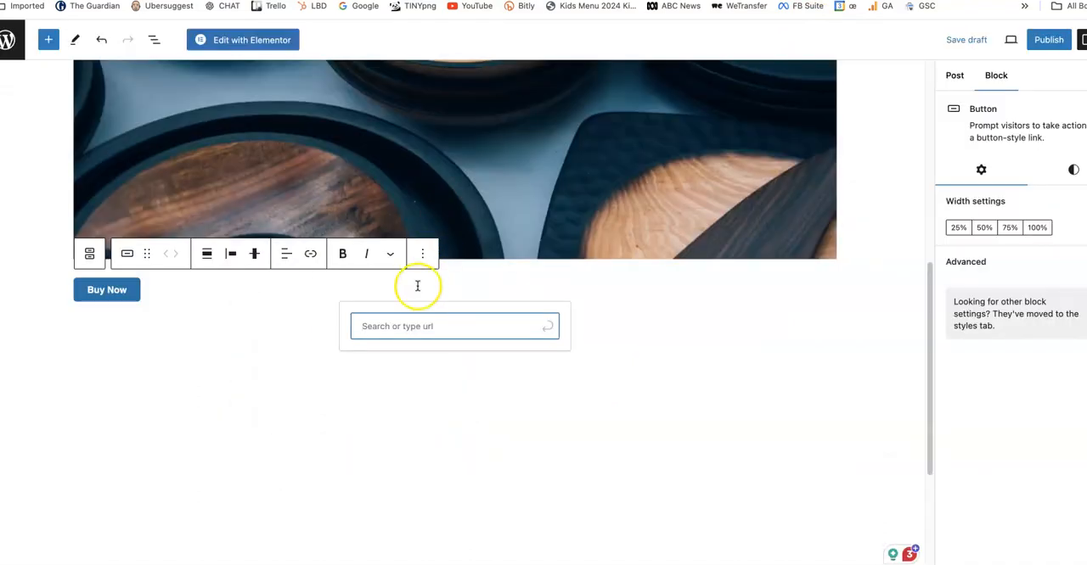
type("https://www.adobe.com/express/feature/image/resize")
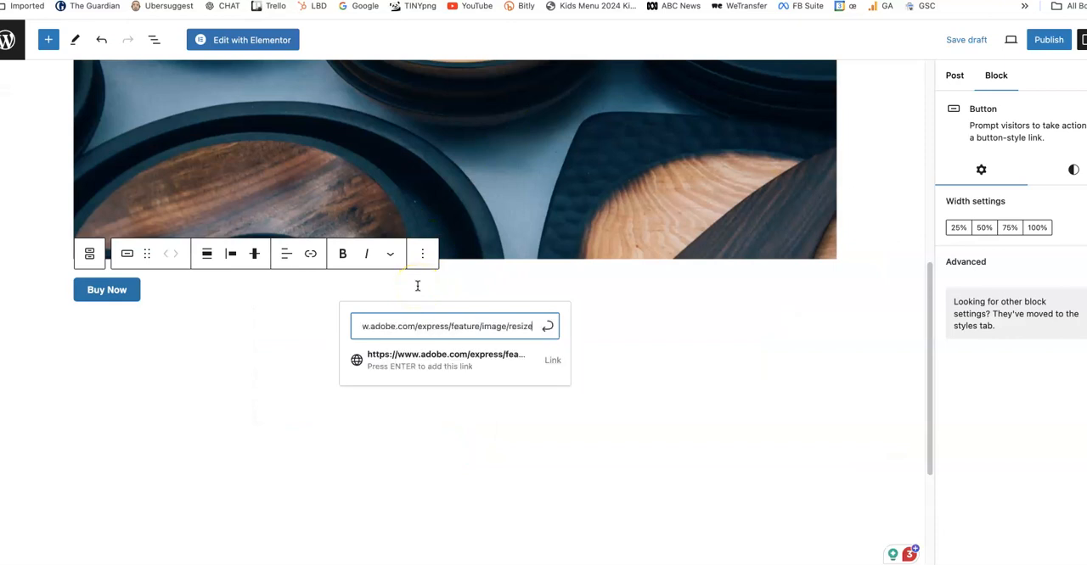
left_click(550, 329)
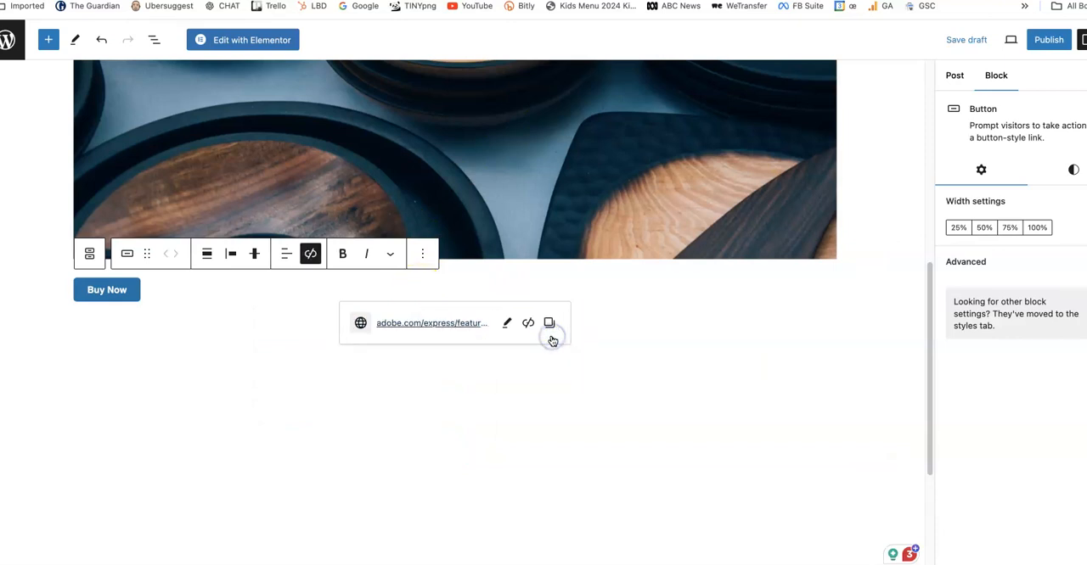
Step: Set the "Buy Now" button's link to open in a new tab and save the link settings
left_click(507, 325)
left_click(400, 358)
left_click(367, 380)
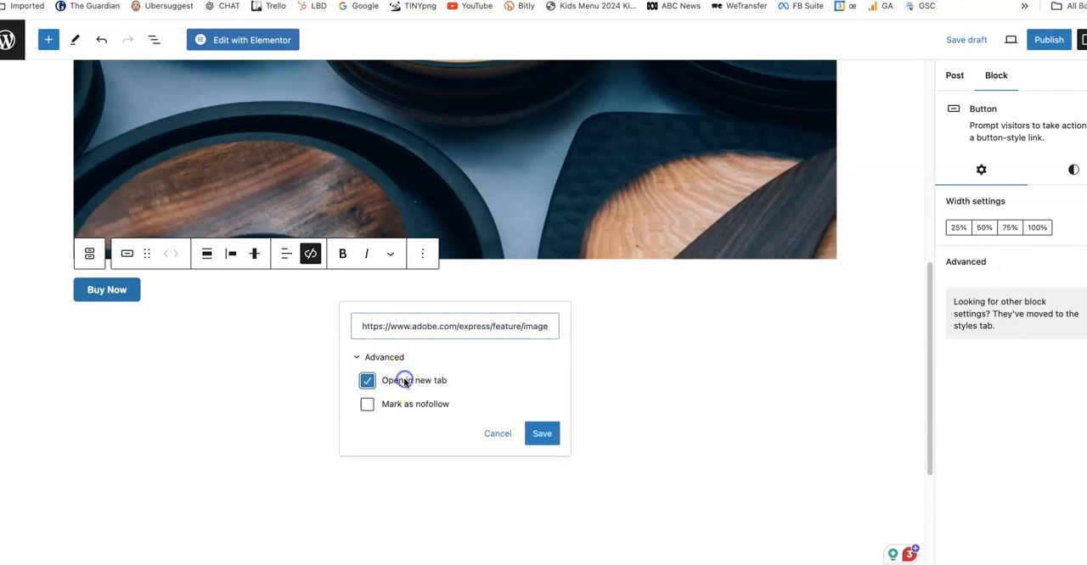
left_click(540, 436)
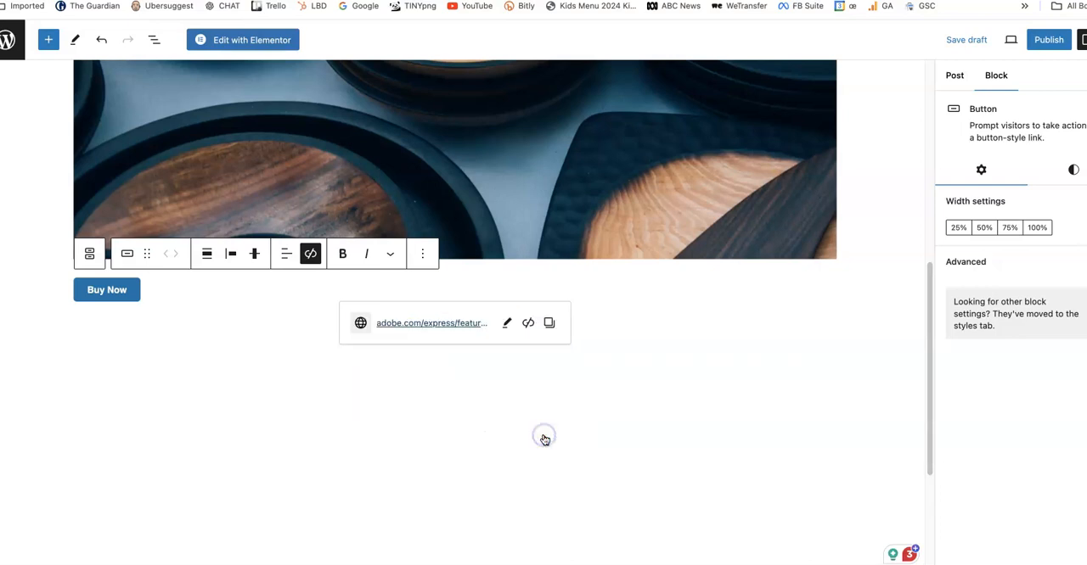
left_click(698, 397)
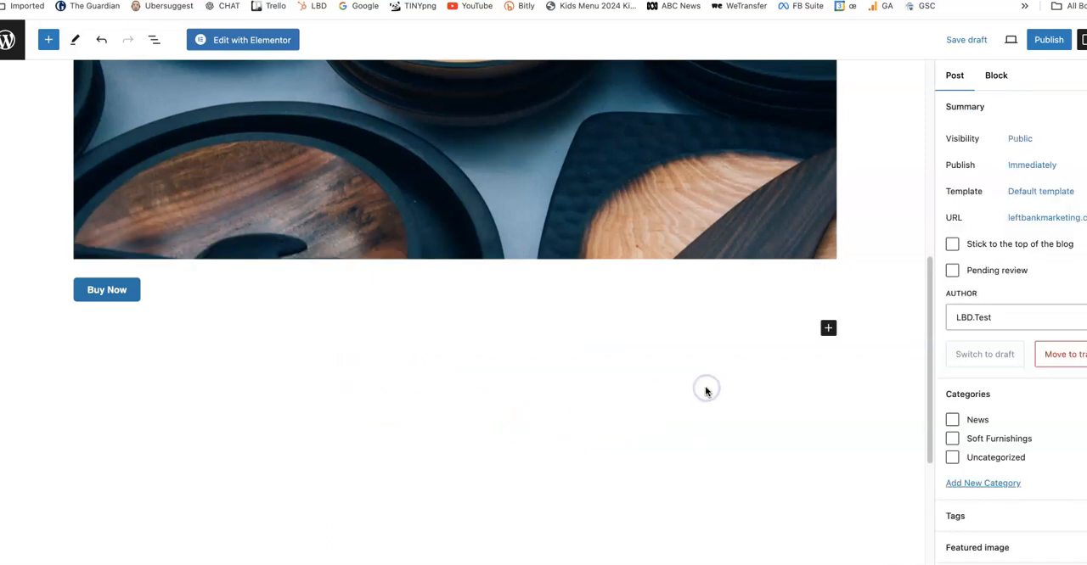
left_click(139, 293)
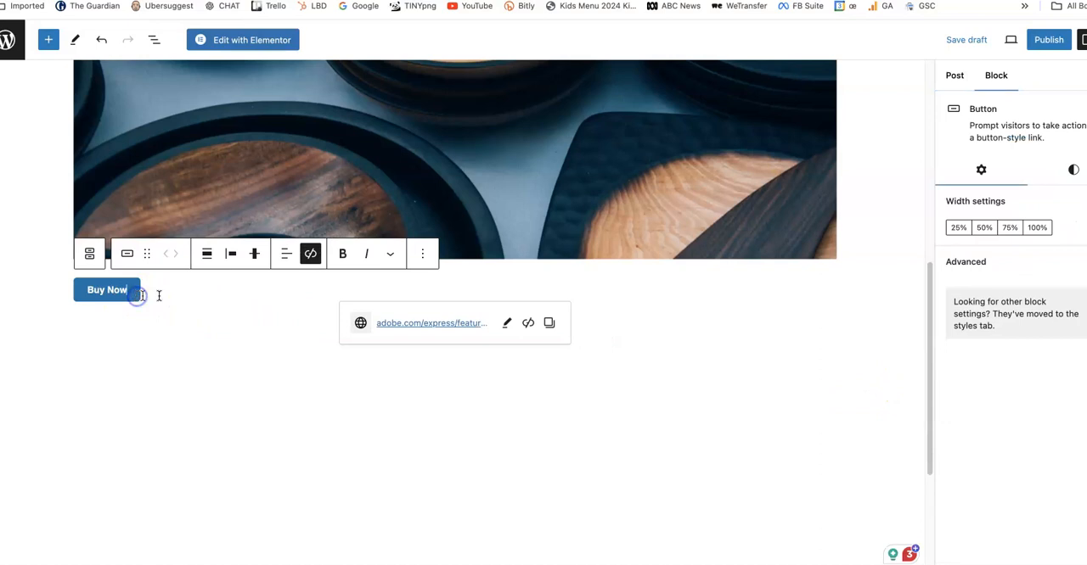
Step: Assign the post to the News category in the post settings
left_click(953, 77)
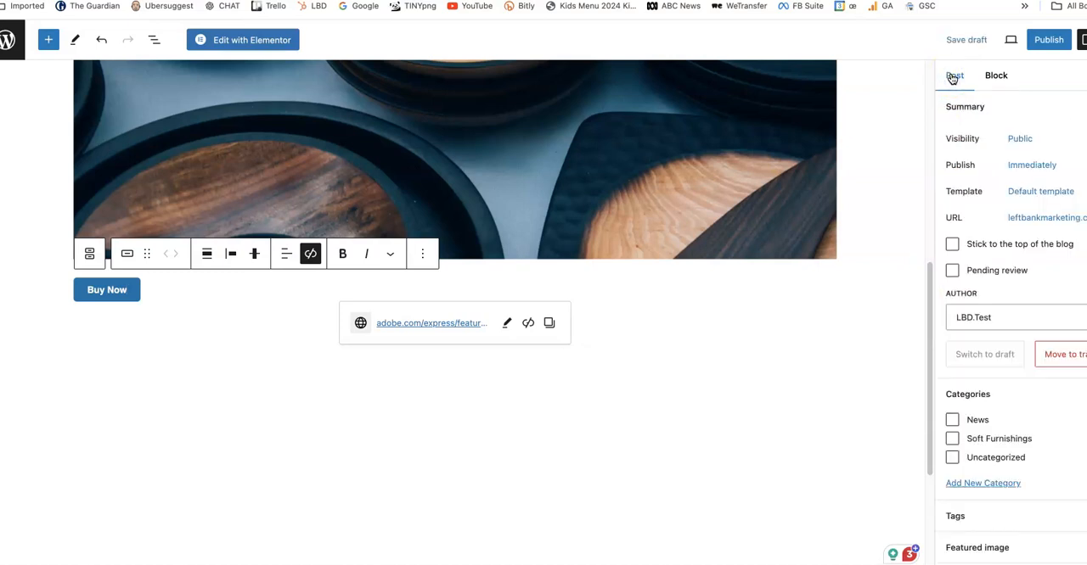
scroll(1000, 307, "down", 1)
scroll(999, 306, "down", 3)
left_click(977, 360)
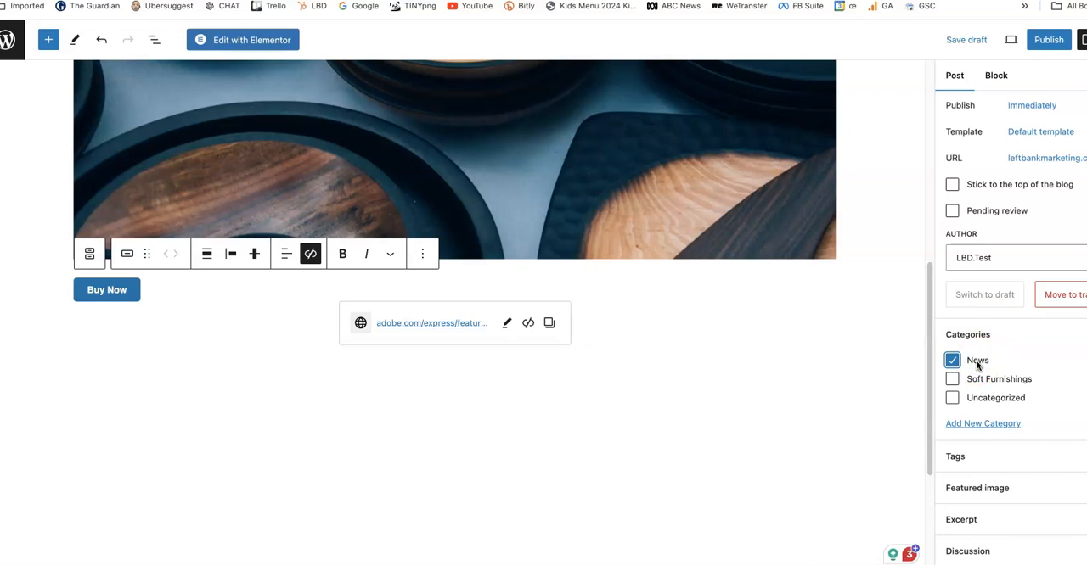
Step: Set 173_Wooden_Accessories_Store-Home-TableWear.jpg from the media library as the post's featured image
left_click(1014, 493)
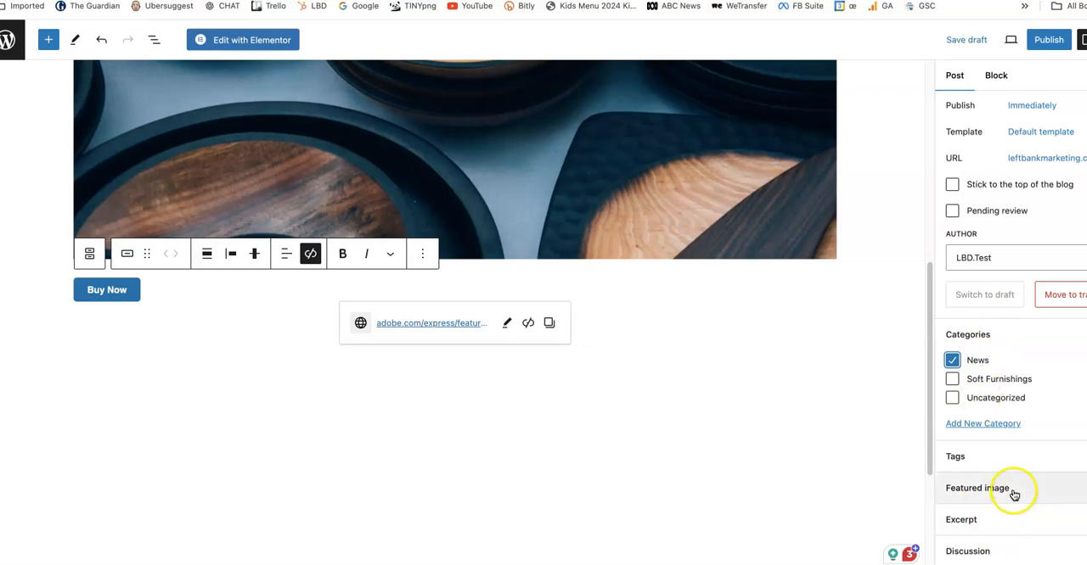
left_click(1010, 492)
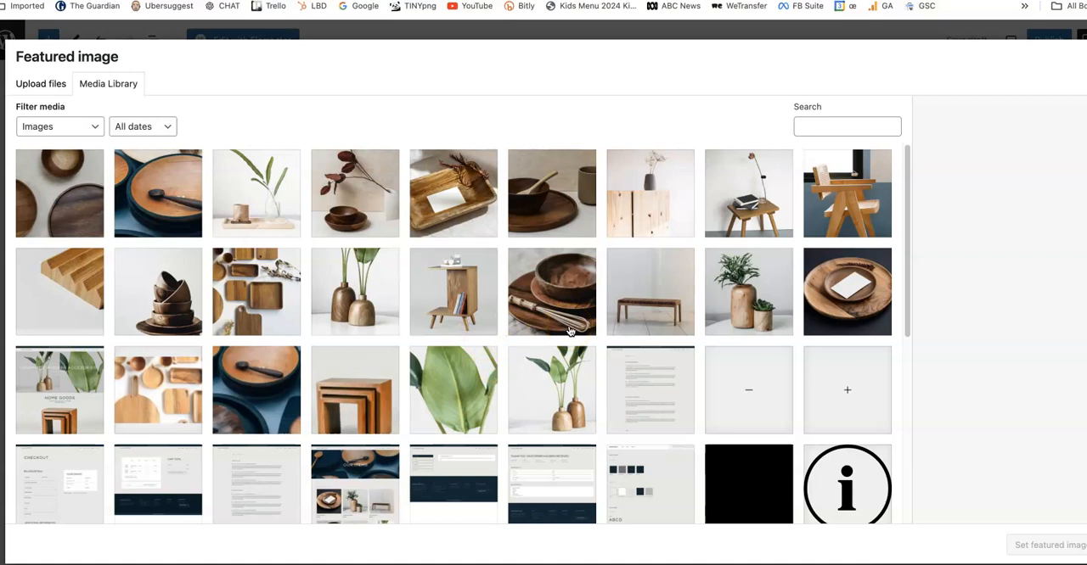
left_click(260, 383)
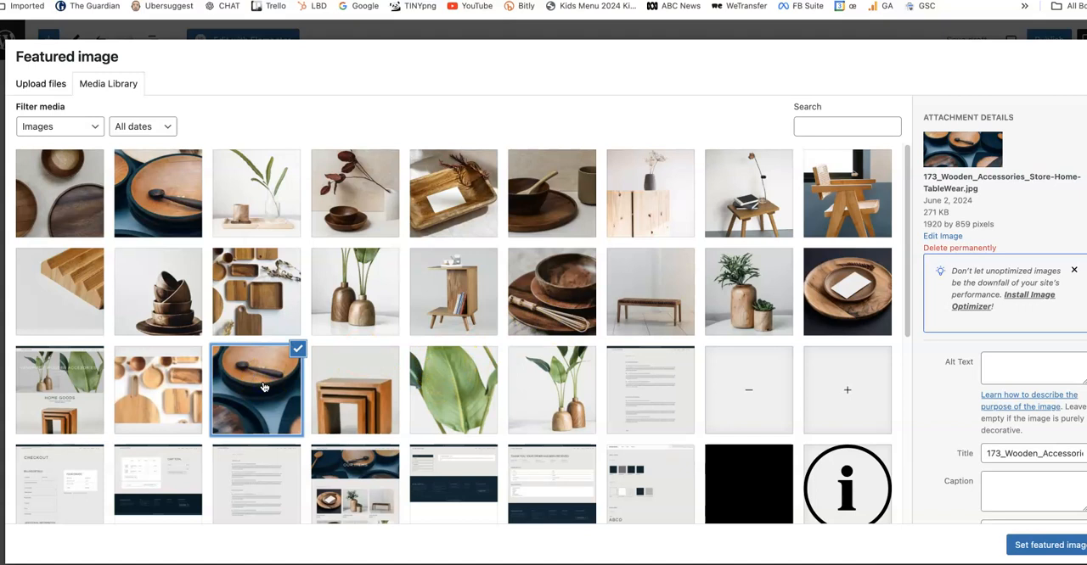
left_click(1053, 545)
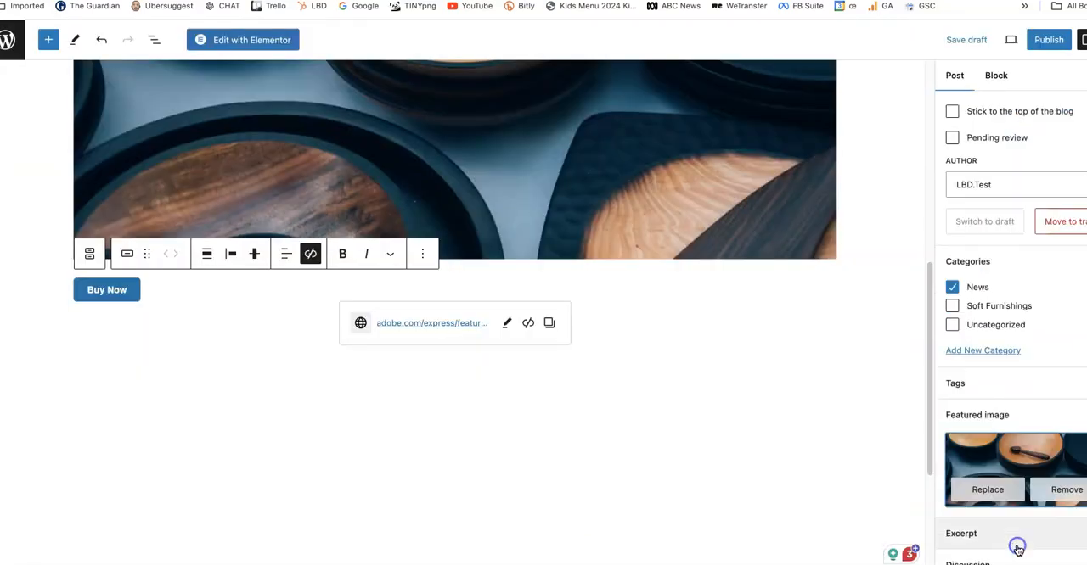
Step: Open the optional excerpt field in the post settings and save the draft
scroll(996, 488, "down", 1)
left_click(968, 521)
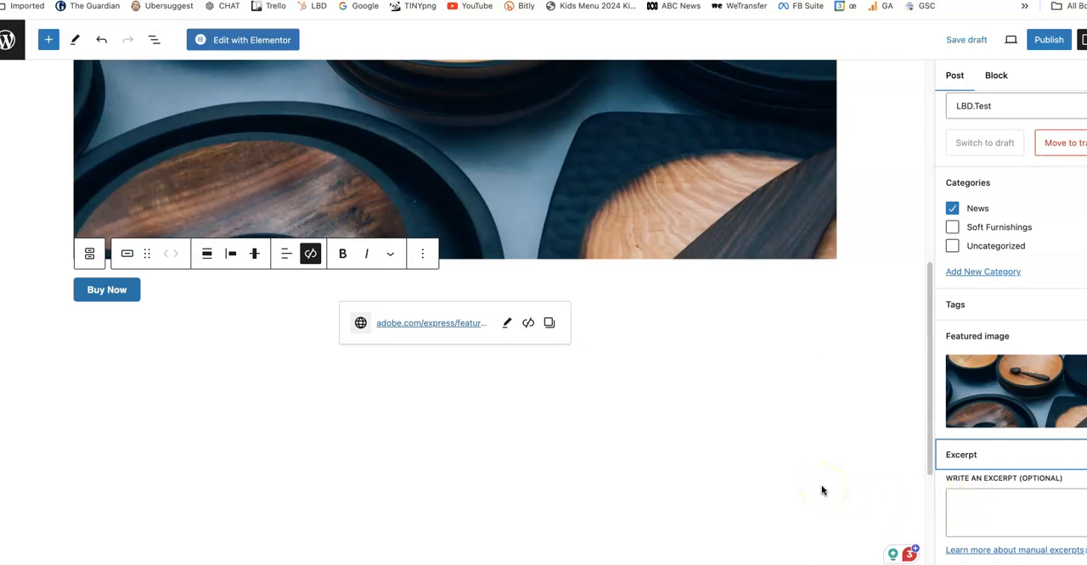
scroll(688, 432, "up", 10)
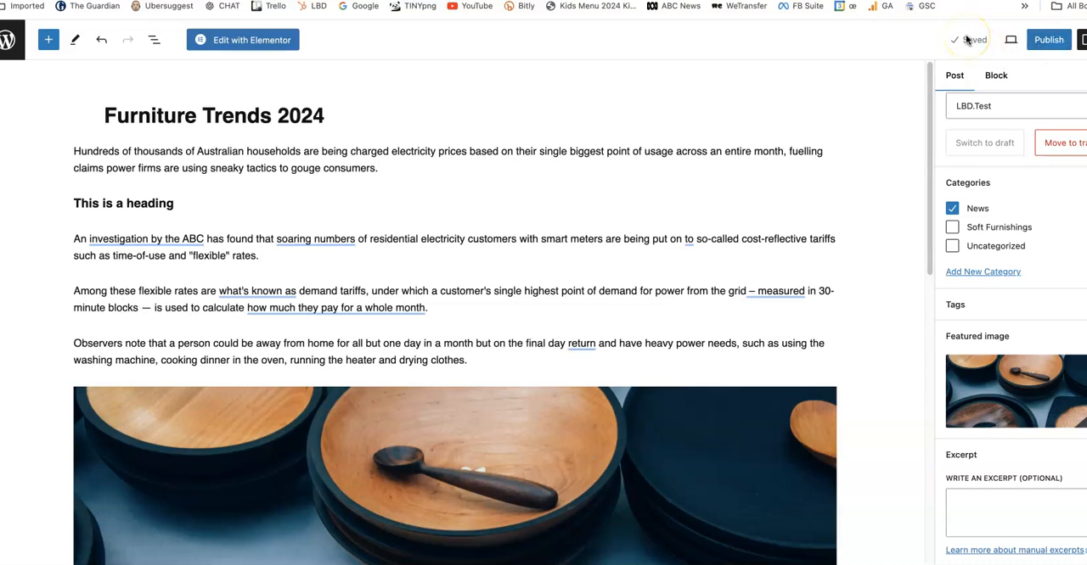
Step: Preview the post in a new tab and check its featured image, heading, body text, inline image and "Buy Now" button
left_click(1010, 40)
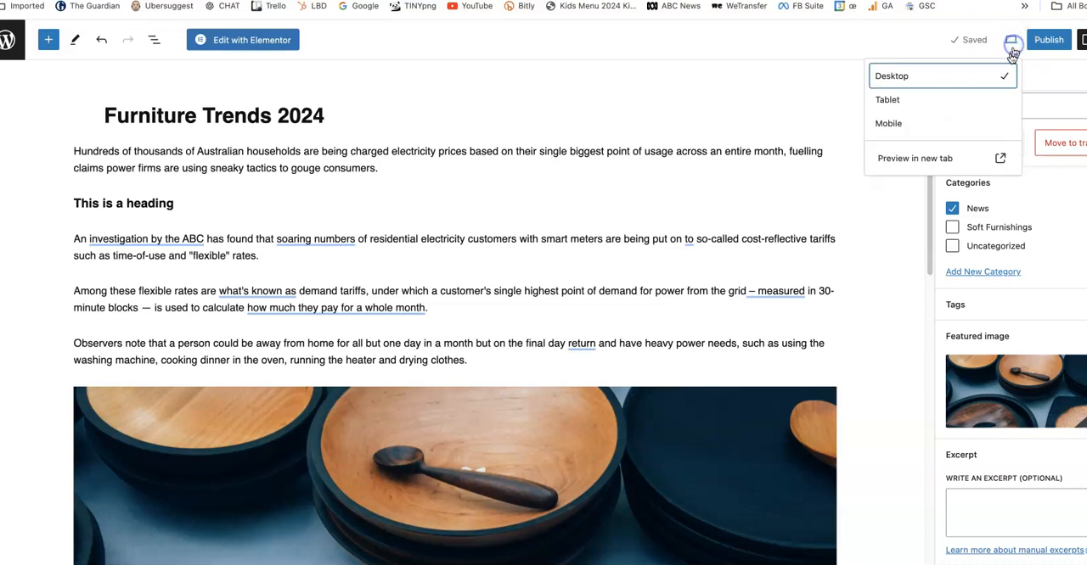
left_click(998, 161)
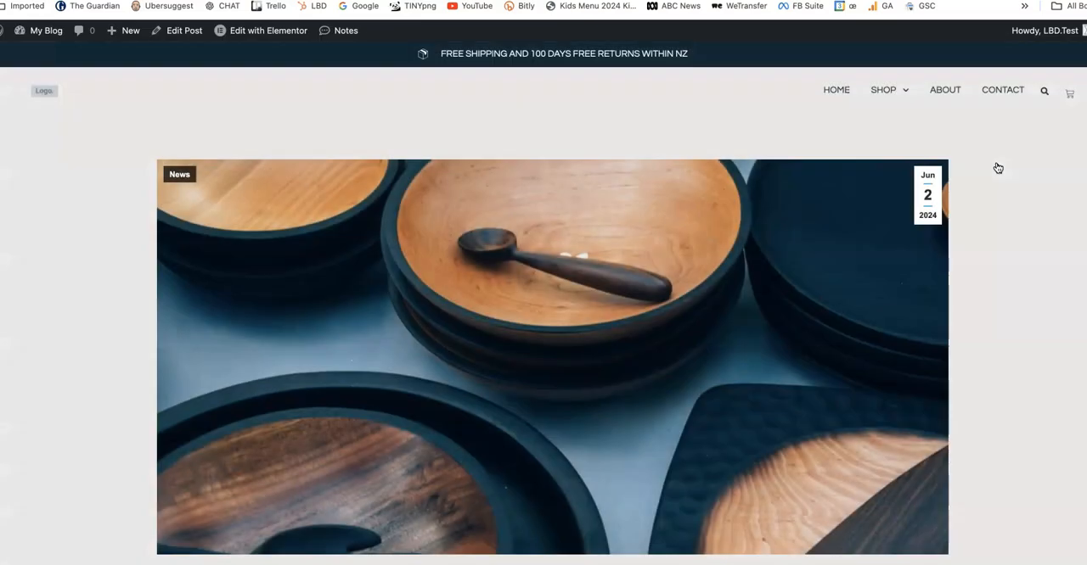
scroll(704, 391, "down", 10)
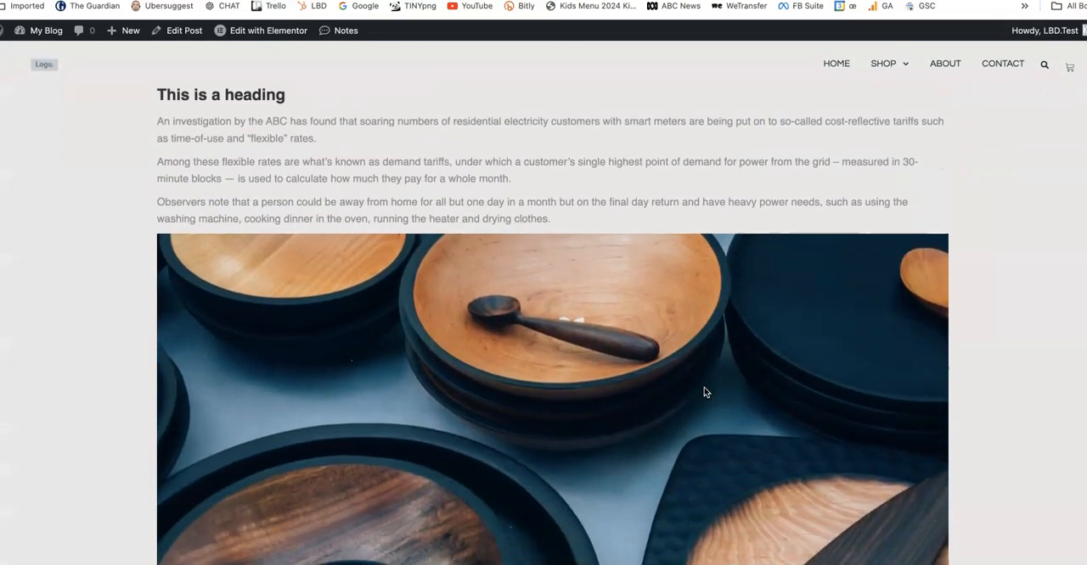
scroll(703, 391, "down", 2)
scroll(703, 391, "up", 6)
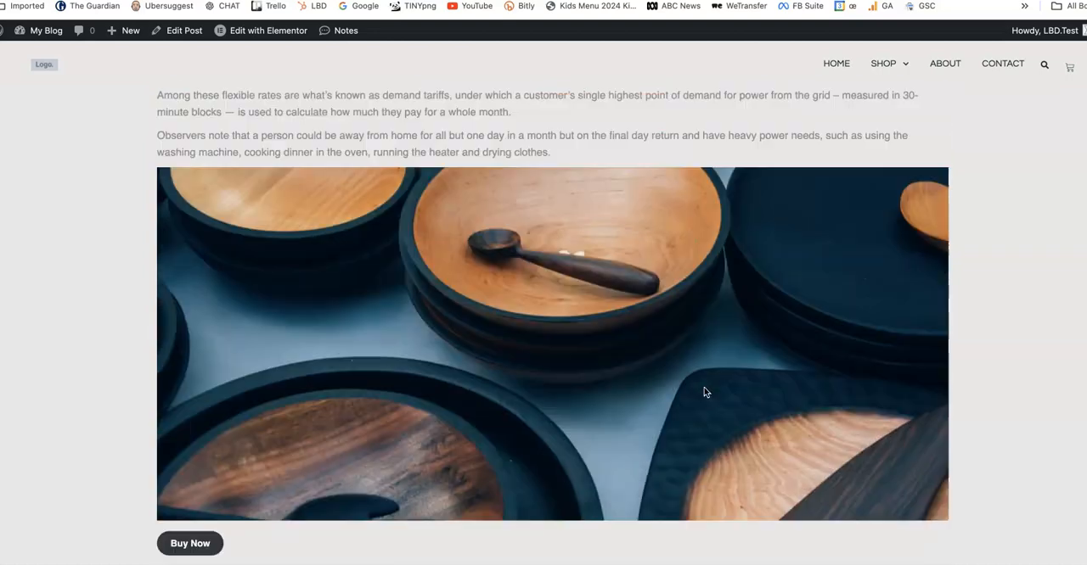
scroll(703, 391, "up", 5)
left_click(704, 392)
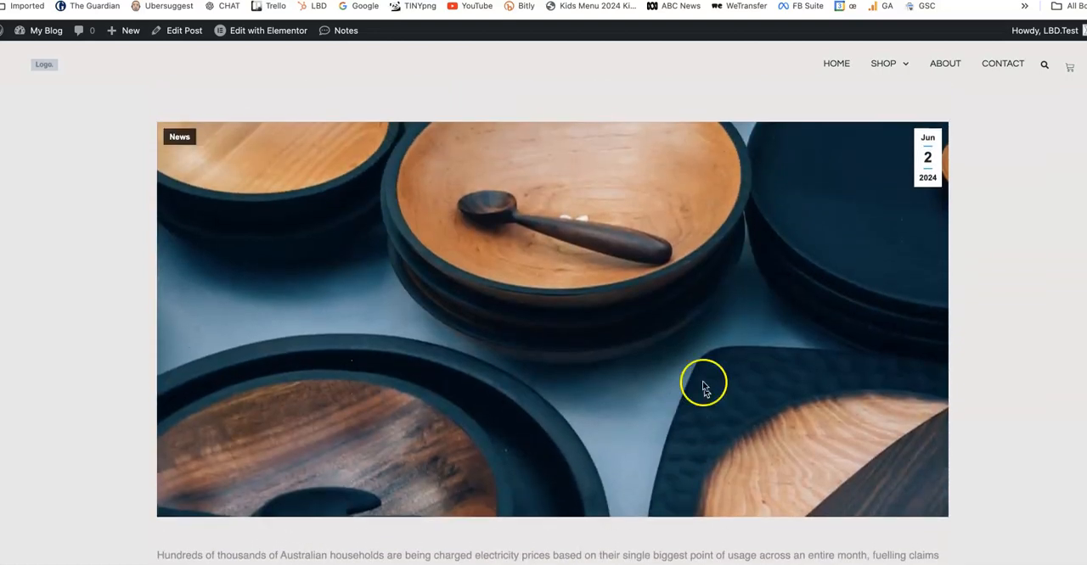
Step: Return to the post editor and publish the "Furniture Trends 2024" post immediately with public visibility
left_click(616, 1)
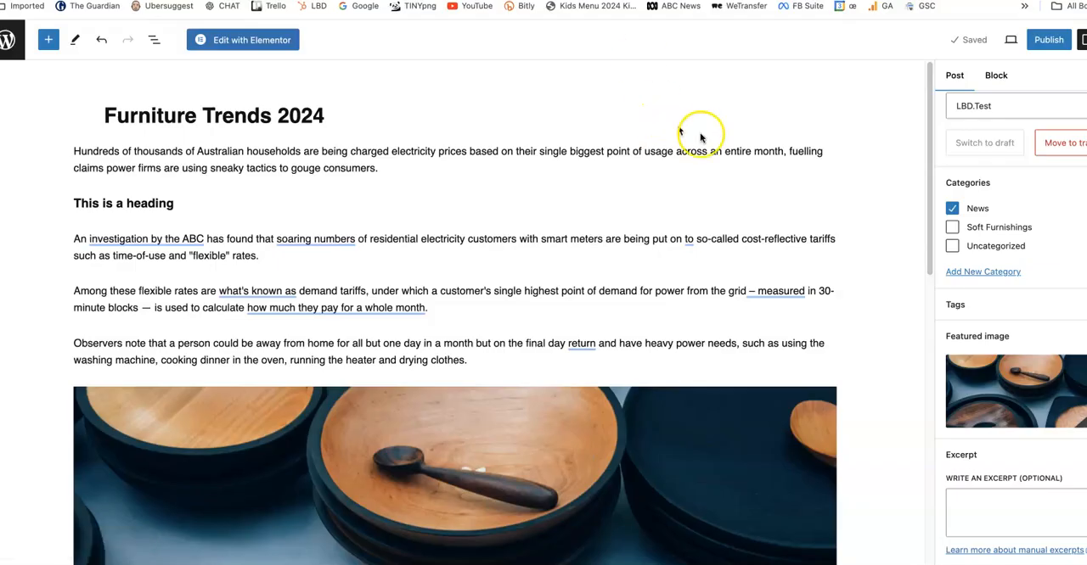
left_click(1041, 47)
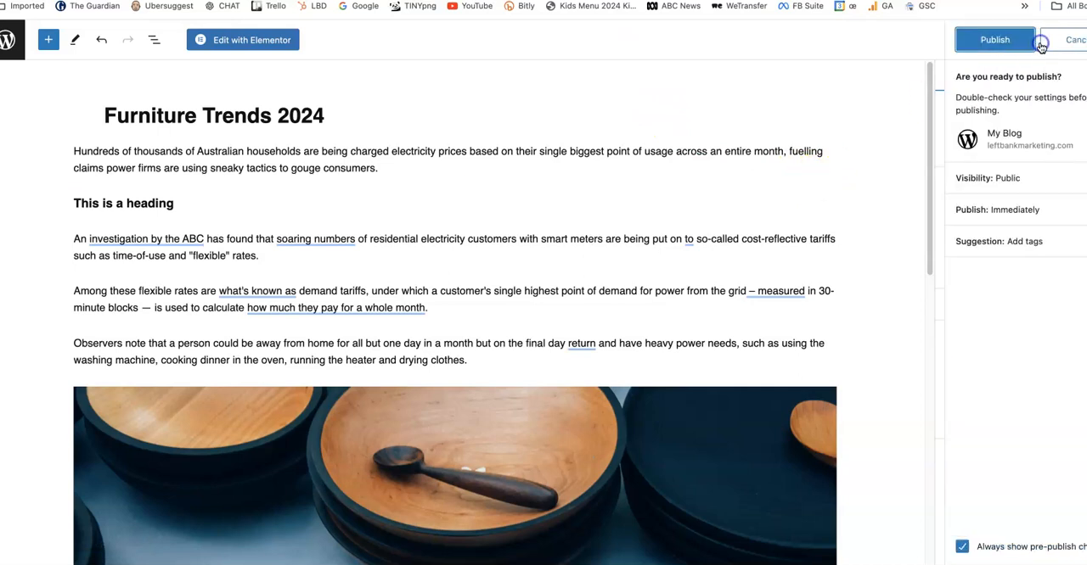
left_click(991, 45)
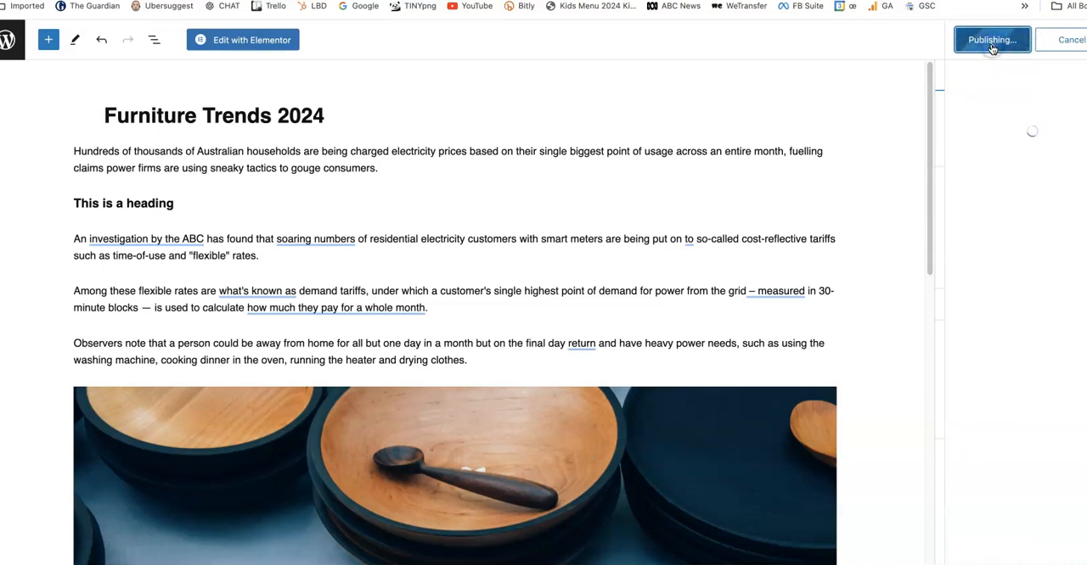